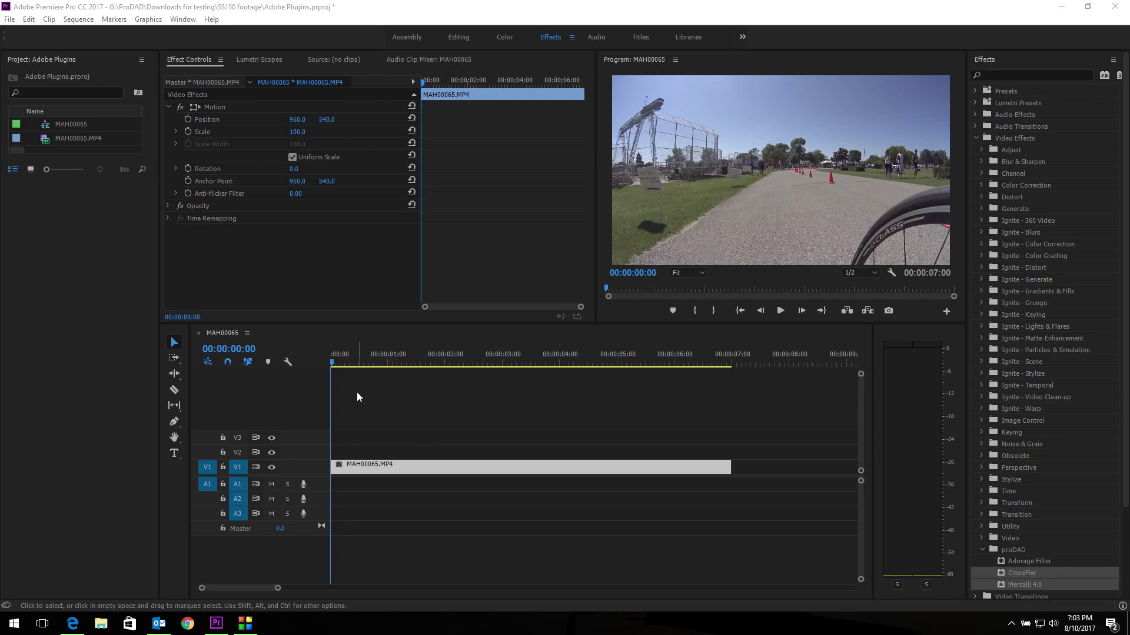
Step: Scrub the clip's start, then select both CmosFixr and Mercalli 4.0 in the proDAD effects folder
mouse_move(333, 362)
mouse_down()
mouse_move(701, 374)
mouse_move(589, 372)
mouse_move(345, 403)
mouse_move(330, 362)
mouse_up()
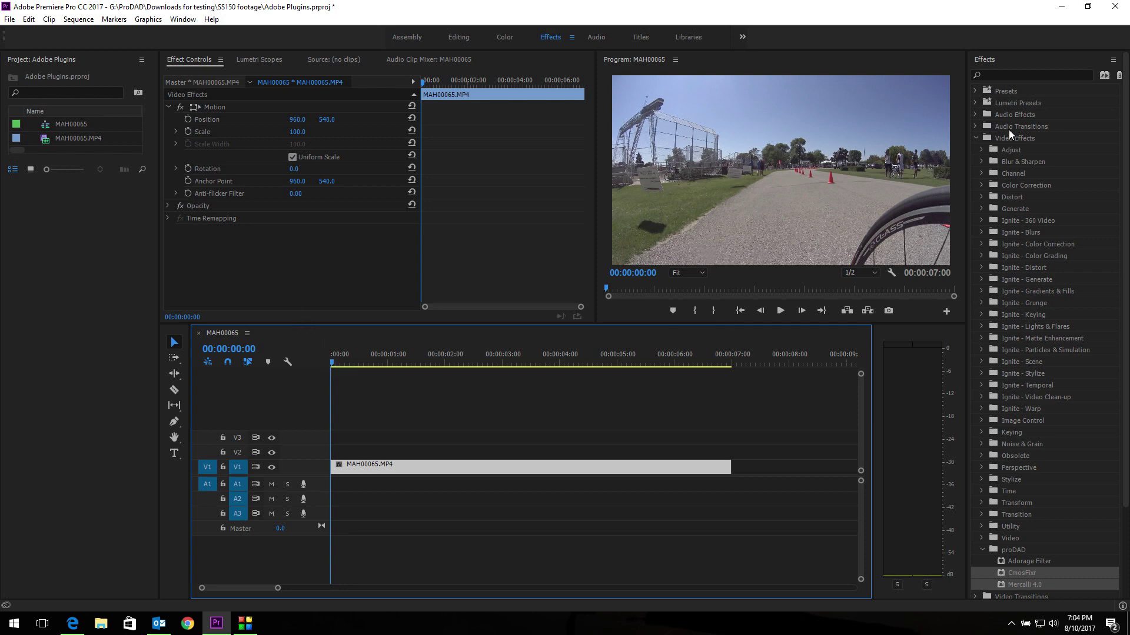
click(987, 61)
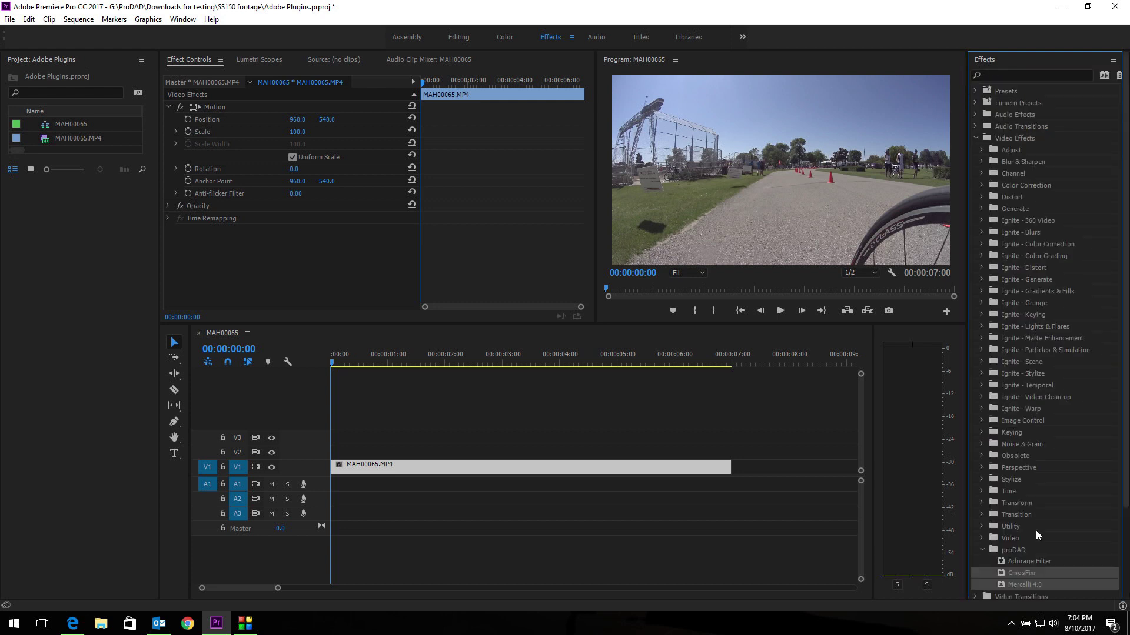
click(1018, 572)
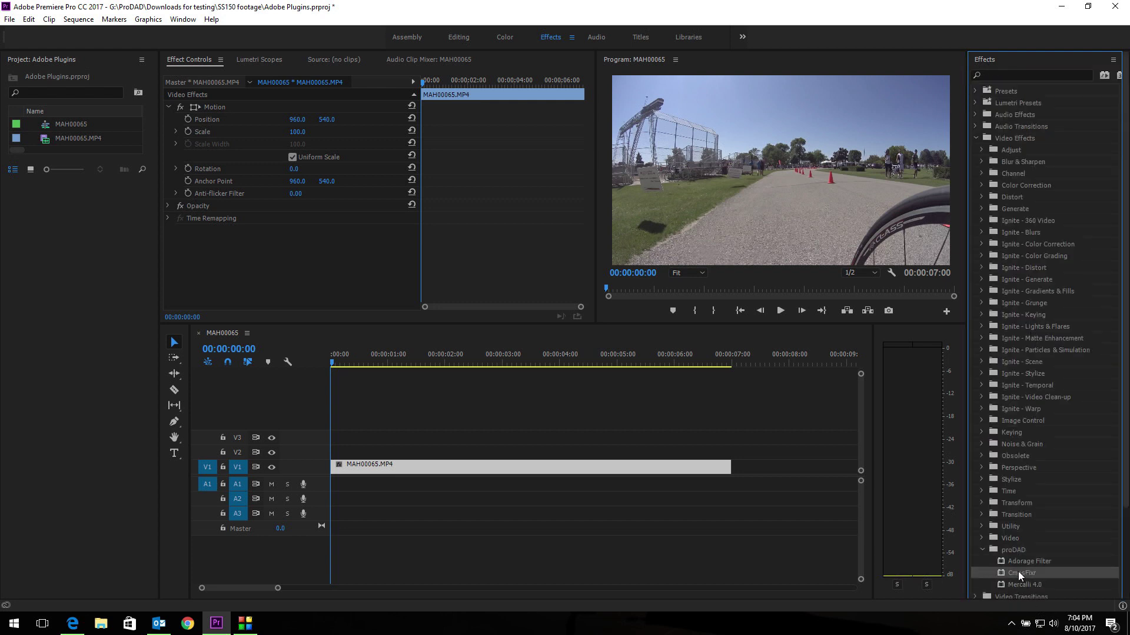
shift+click(1022, 585)
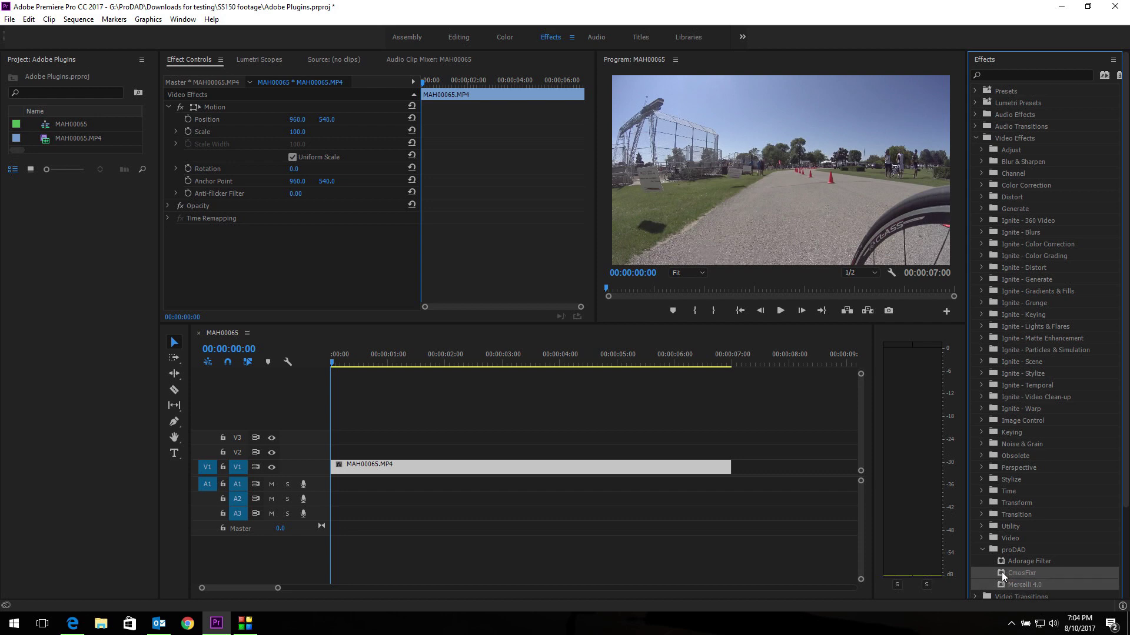
Step: Apply CmosFixr and Mercalli 4.0 to clip MAH00065.MP4 on V1 and enlarge the Effect Controls area
drag(1001, 572, 426, 465)
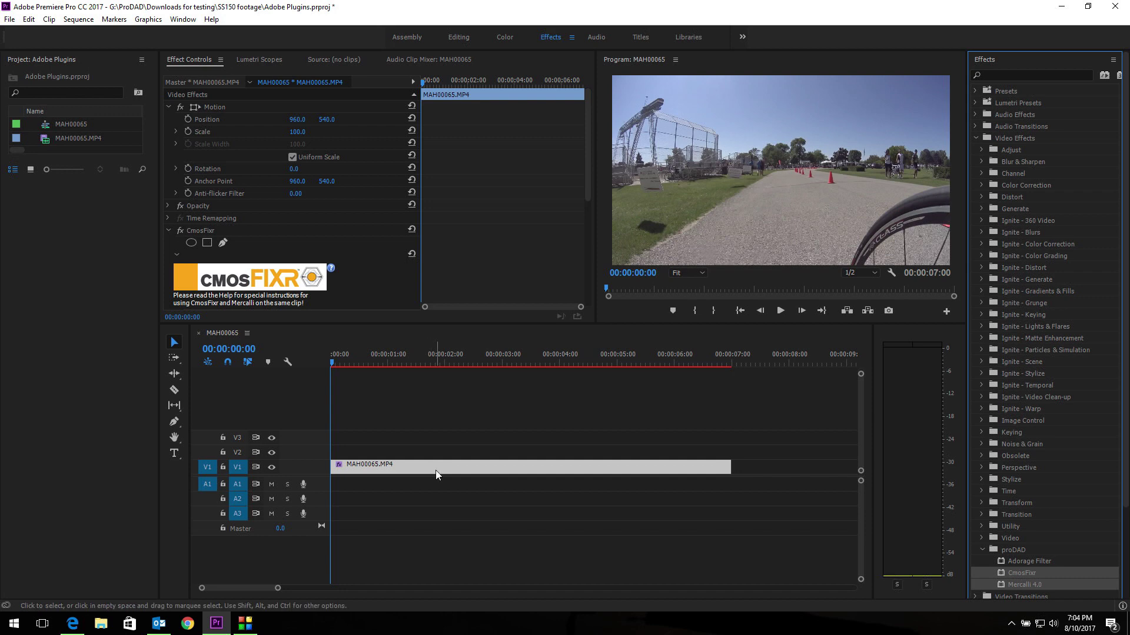
click(391, 273)
scroll(393, 274, down, 1)
scroll(393, 273, down, 5)
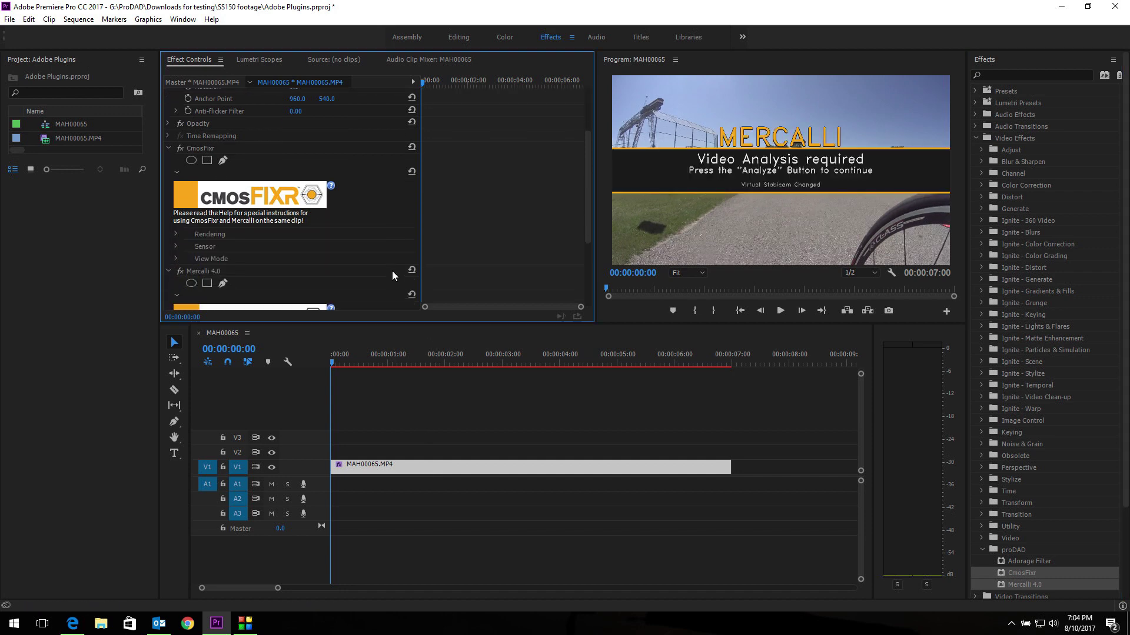
scroll(372, 257, down, 2)
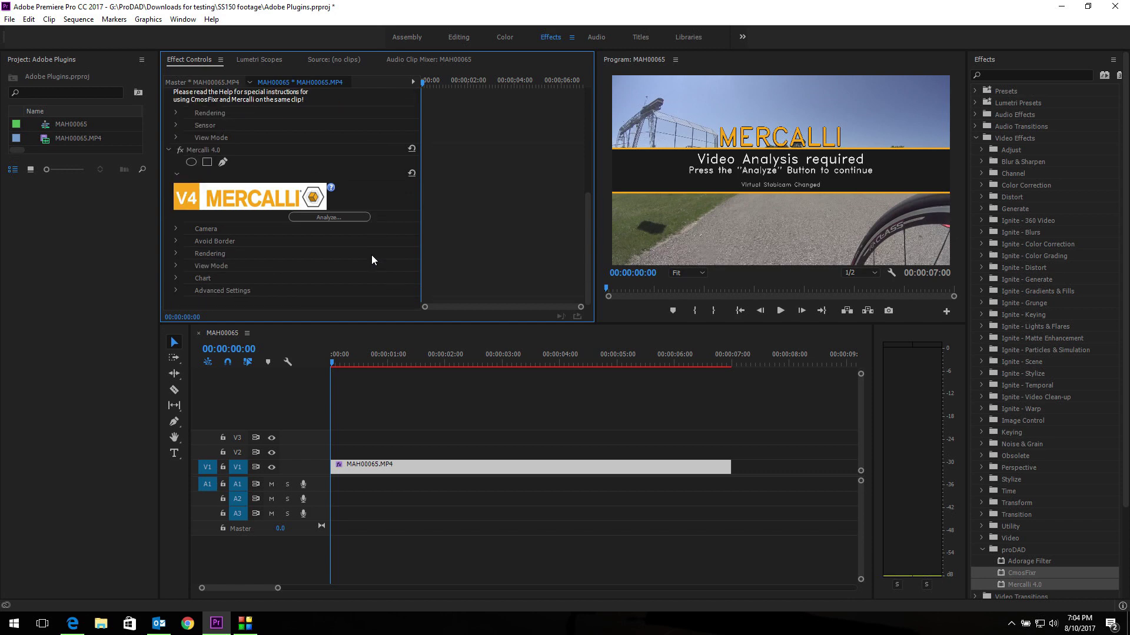
scroll(372, 256, up, 5)
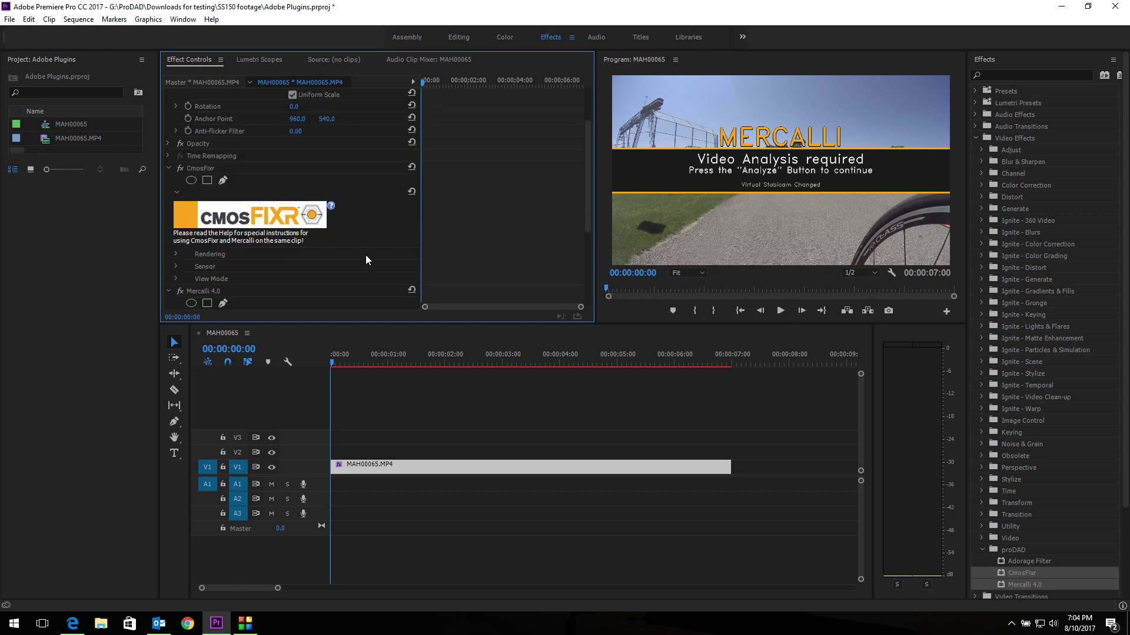
drag(366, 322, 365, 459)
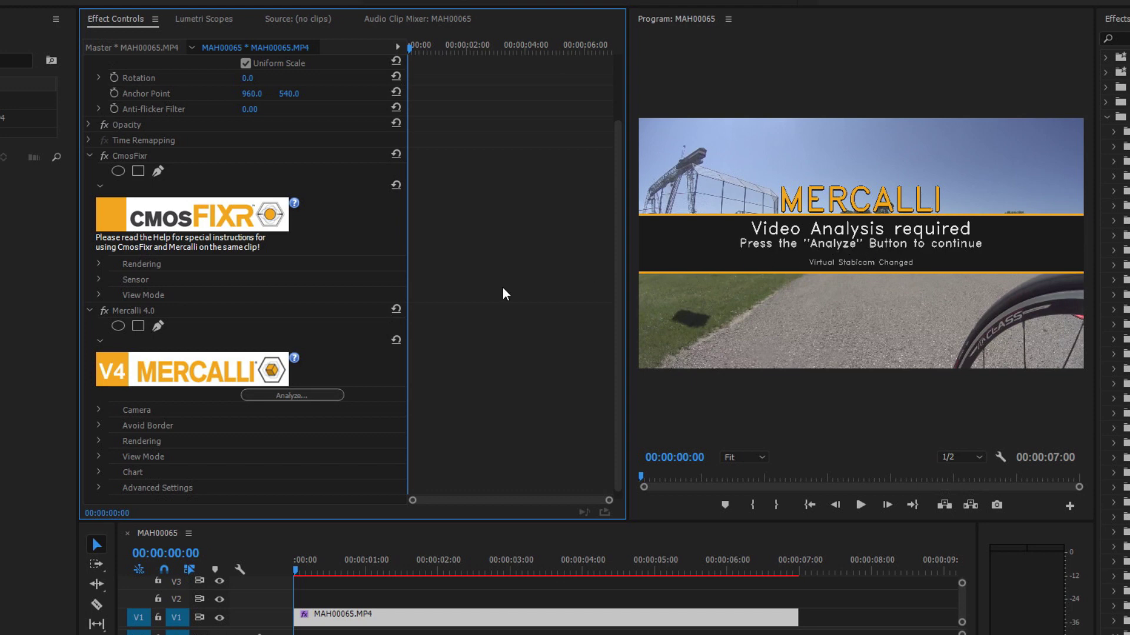
Step: Turn Mercalli 4.0's fx switch off so the preview shows unstabilized video
click(104, 311)
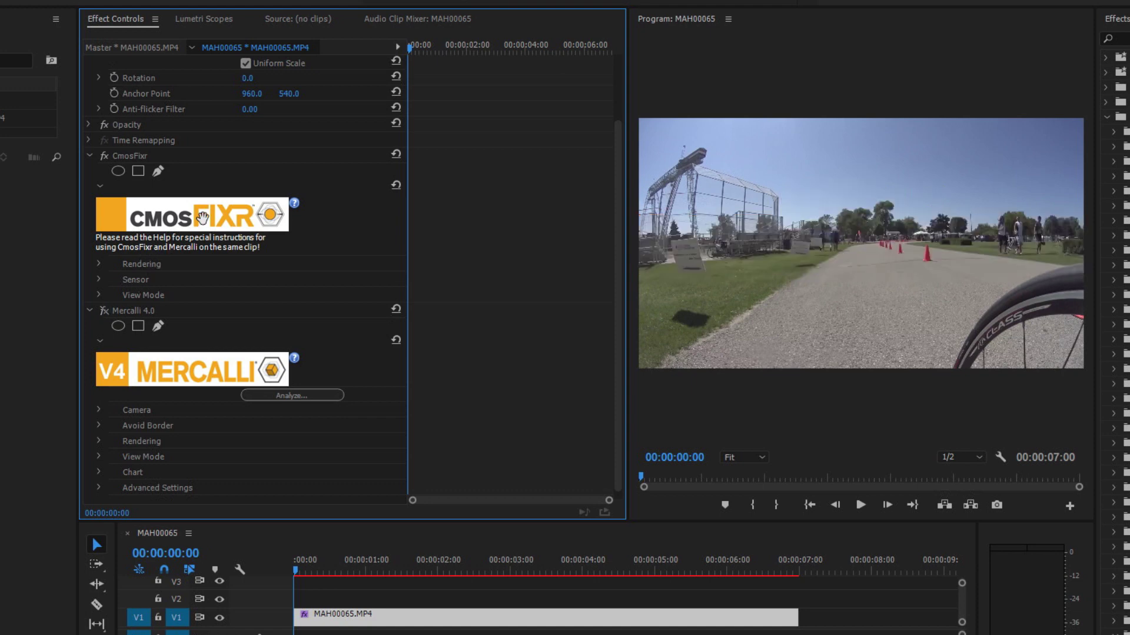
click(104, 311)
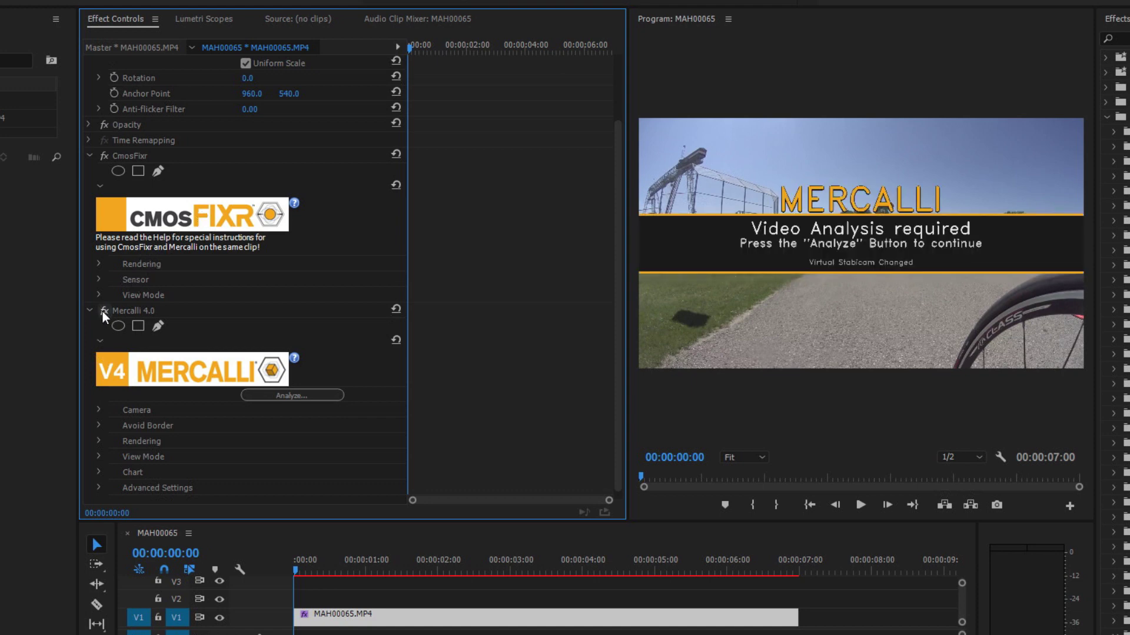
click(104, 311)
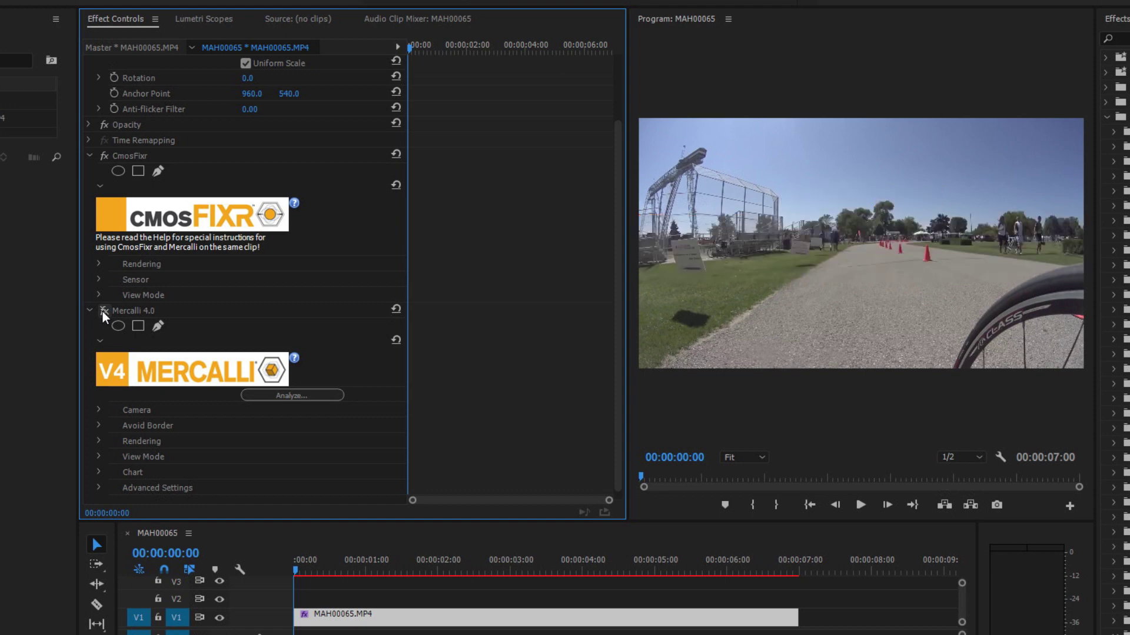
Step: Keep CmosFixr's rendering method on Wobble/Vibrations (Precise/GPU) and collapse its Rendering group
click(99, 264)
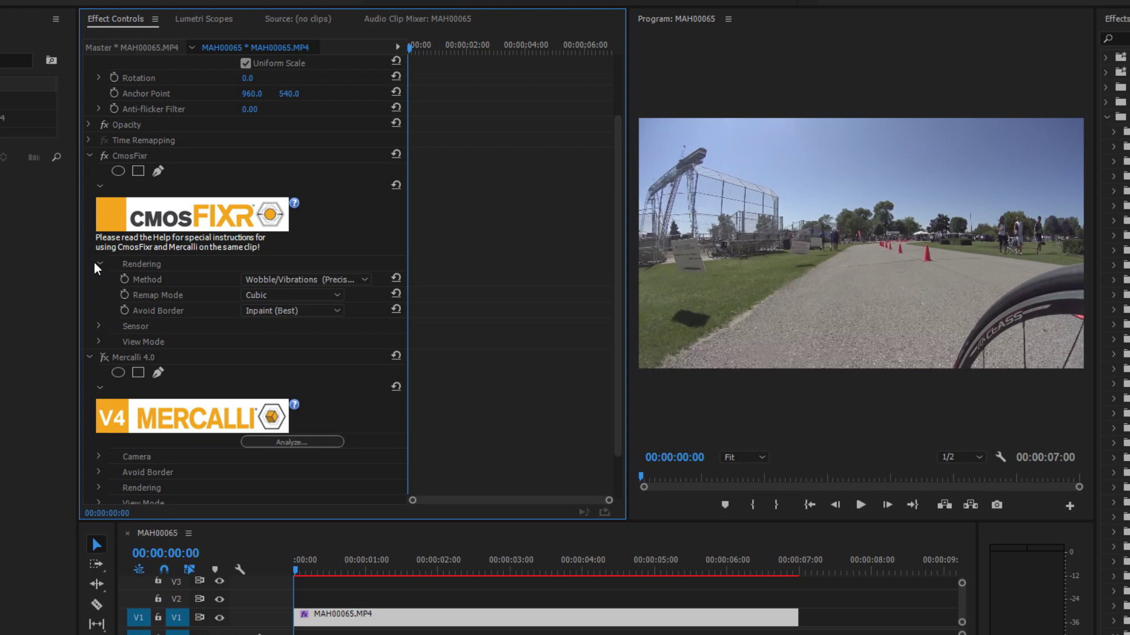
click(275, 282)
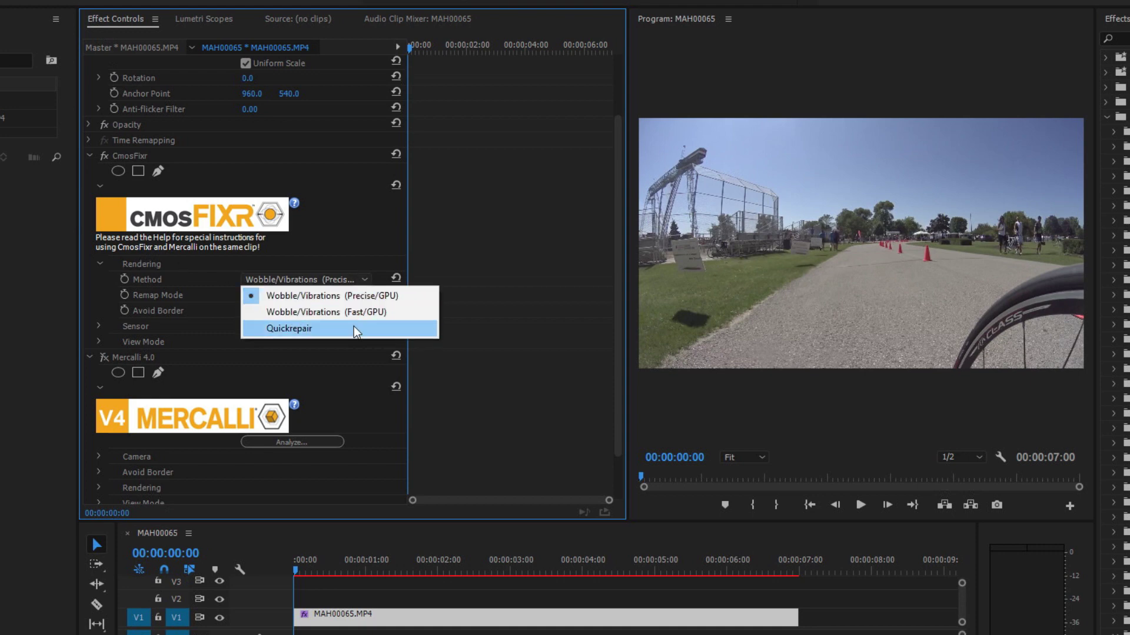
click(347, 302)
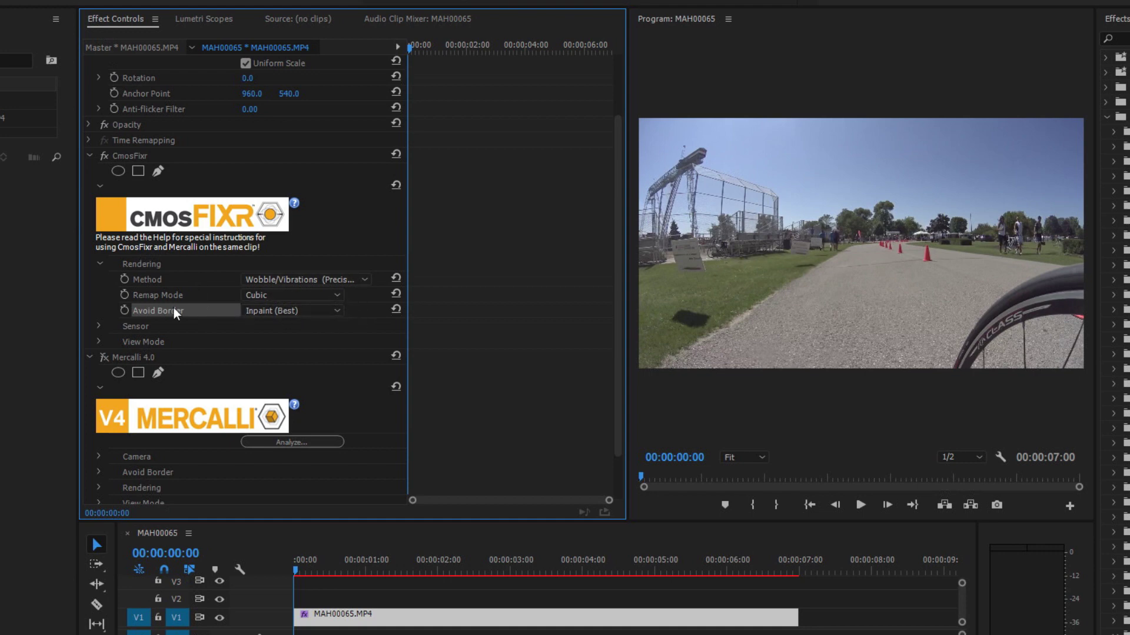
click(100, 265)
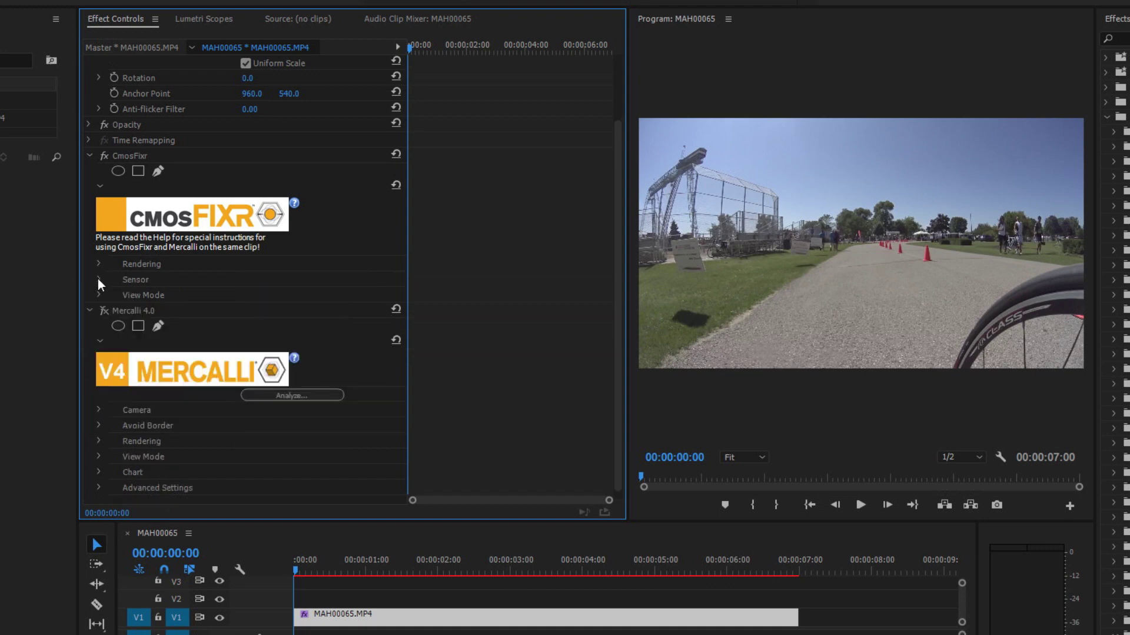
Step: Auto-estimate CmosFixr's Sensor Speed, raising it from 1.00 to 1.20
click(98, 281)
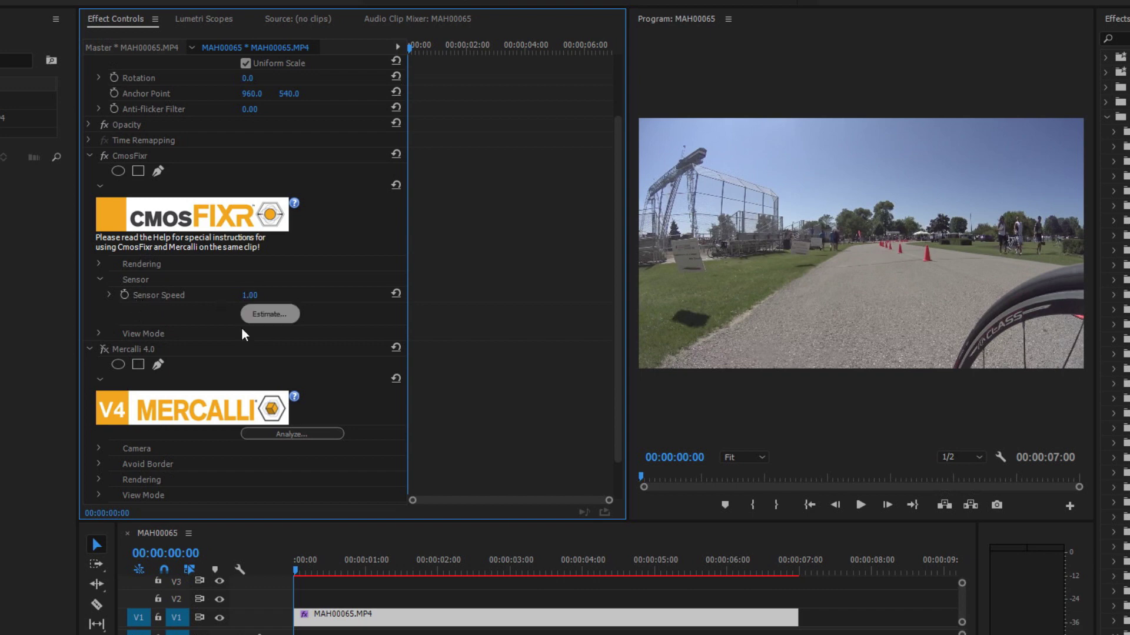
click(267, 316)
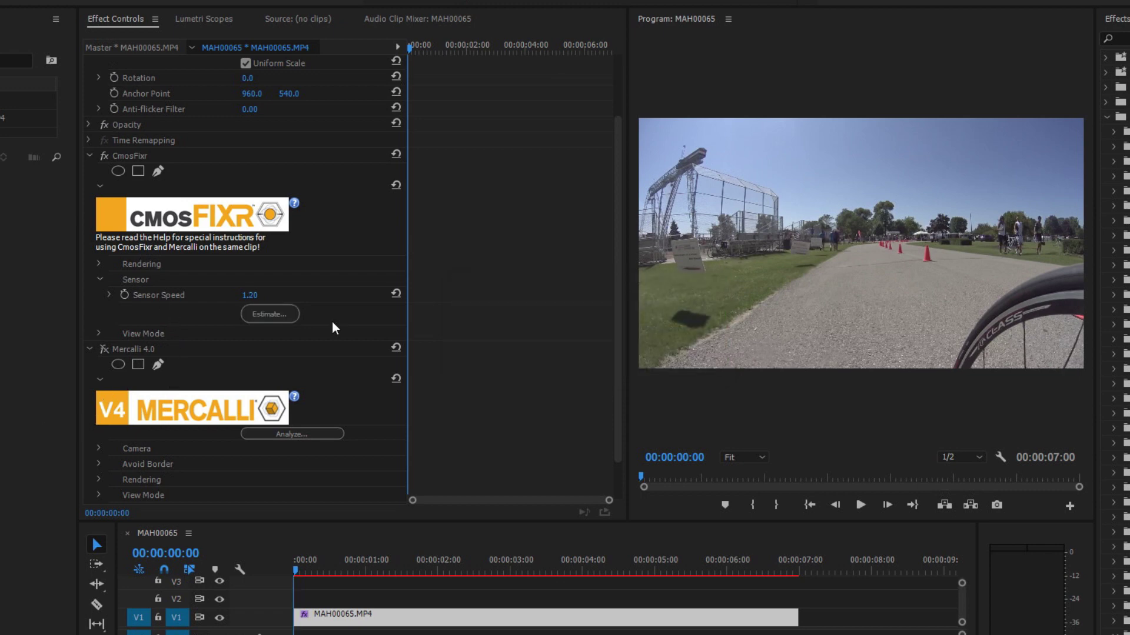
click(99, 333)
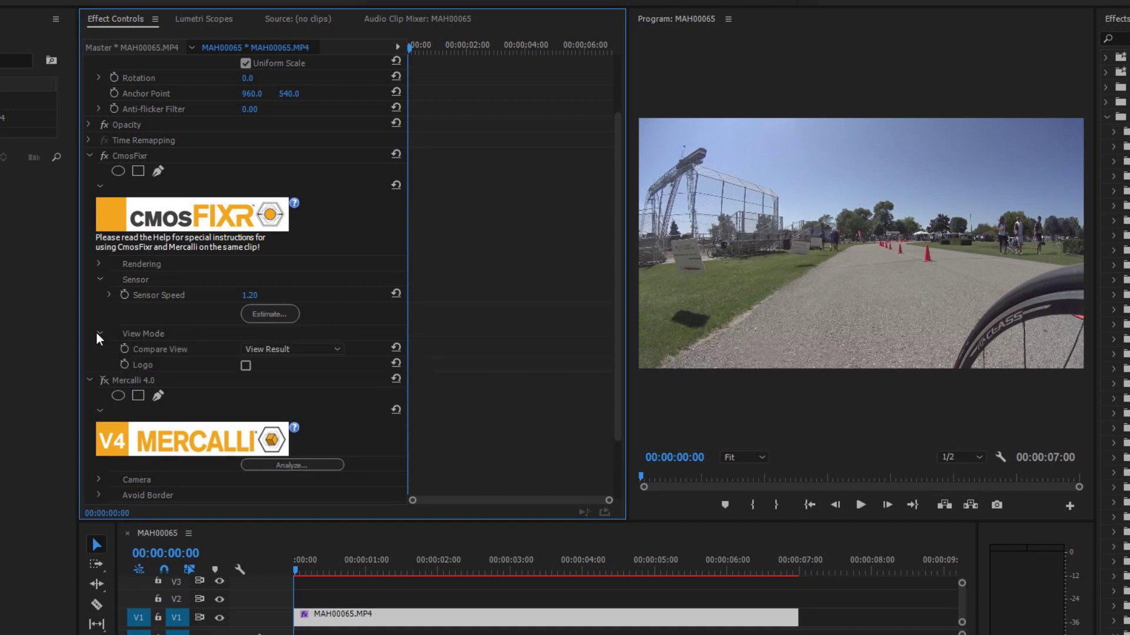
click(270, 349)
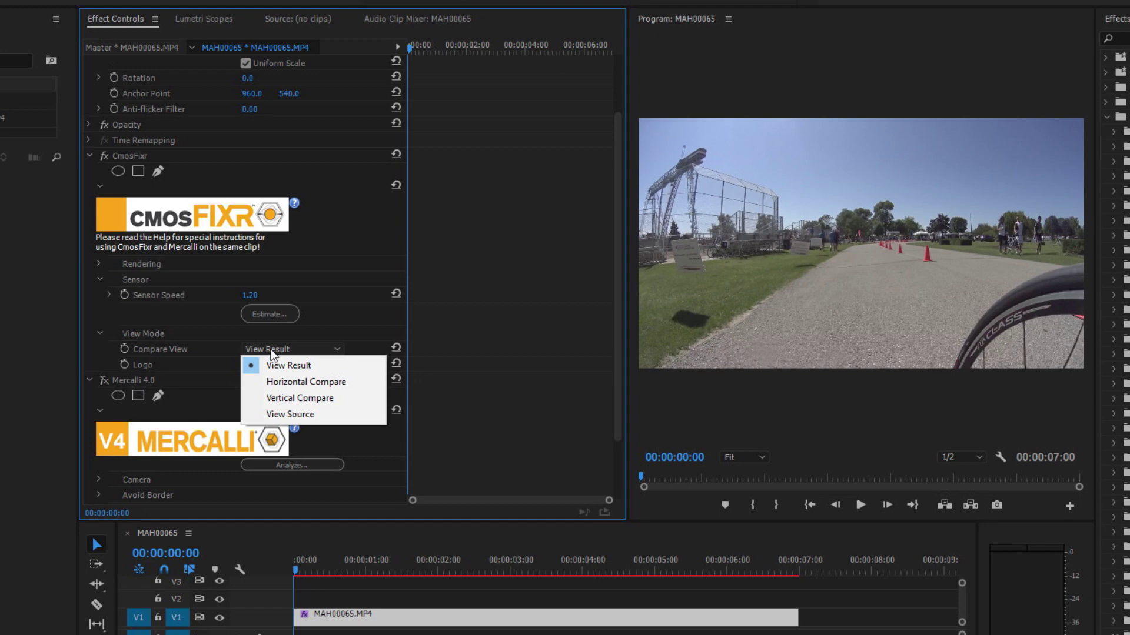
click(323, 383)
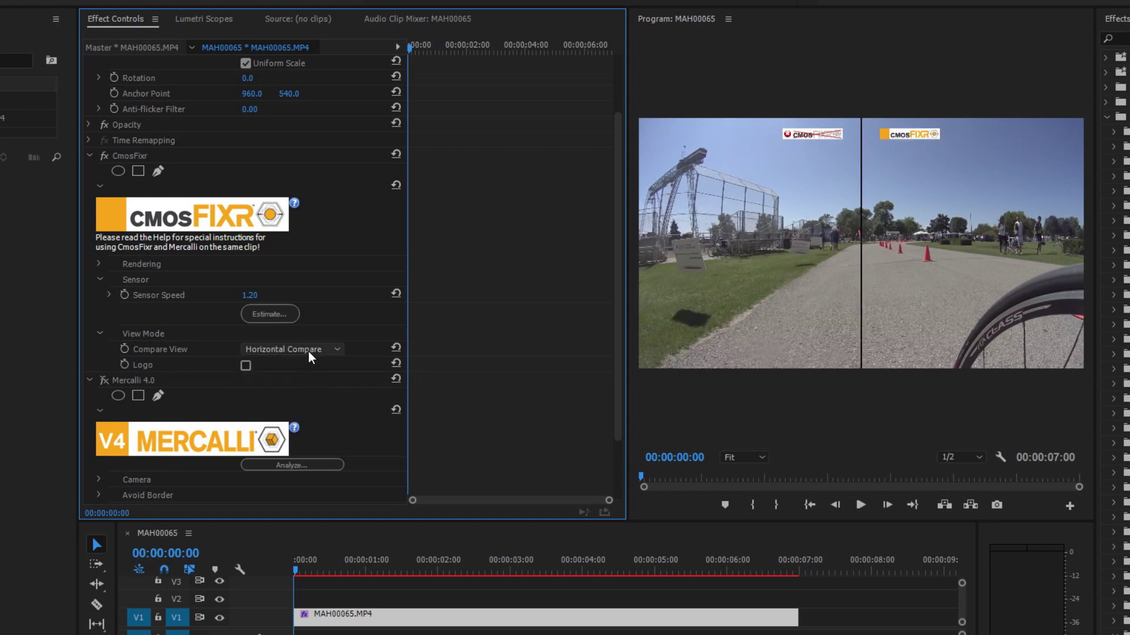
click(308, 350)
click(318, 398)
click(311, 350)
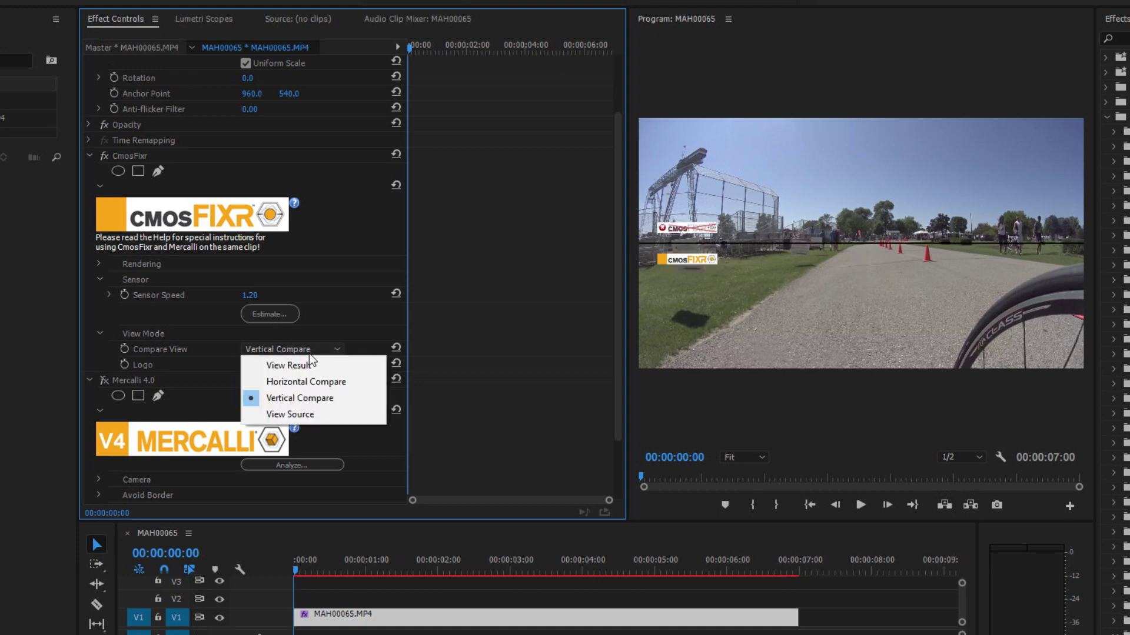
click(317, 383)
key(space)
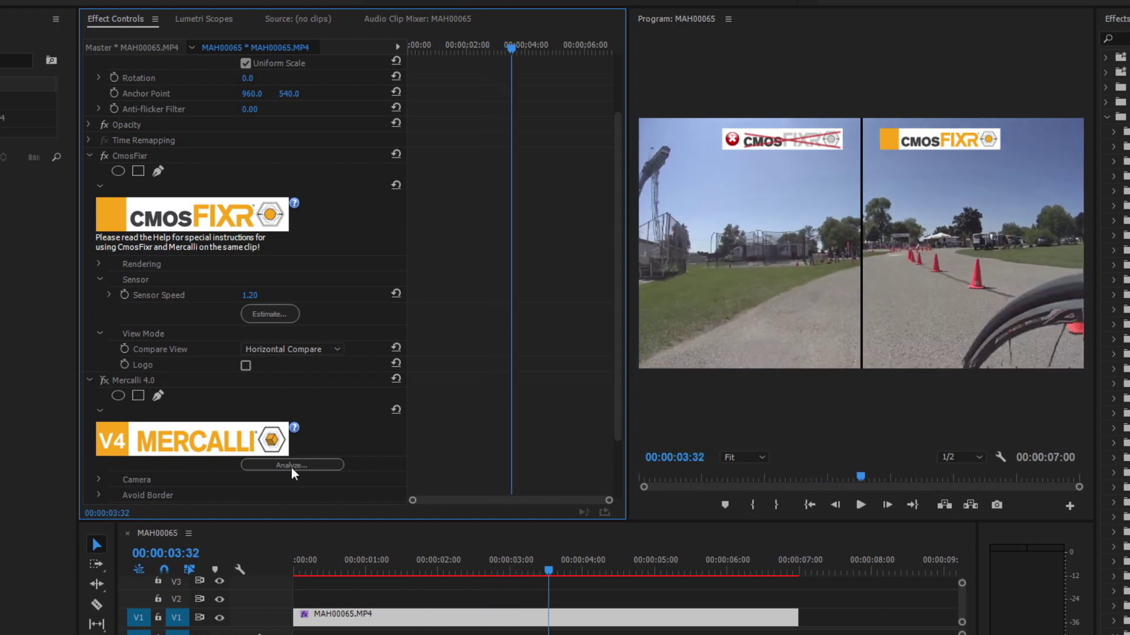
click(546, 566)
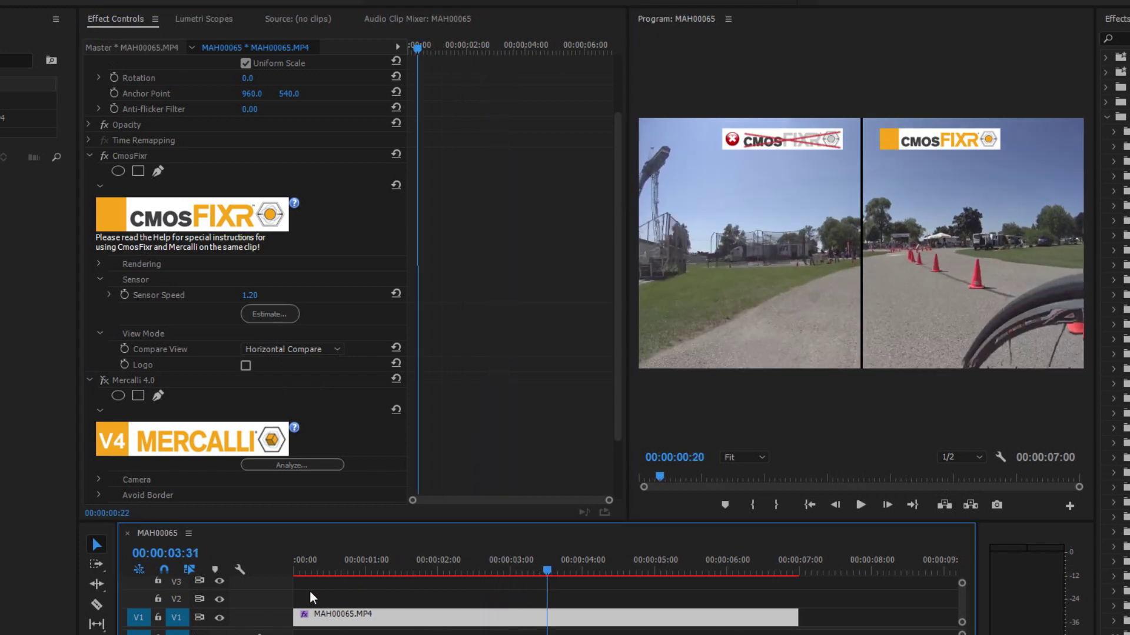
key(Home)
click(288, 349)
click(286, 366)
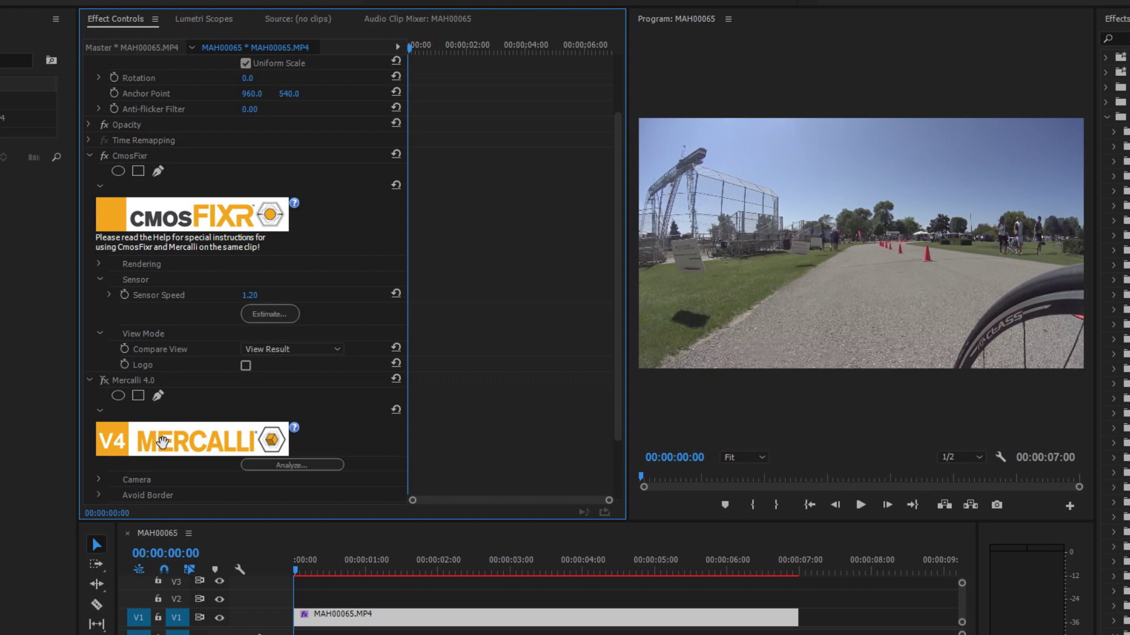
Step: Collapse CmosFixr's options and switch Mercalli 4.0 back on for the clip
click(100, 280)
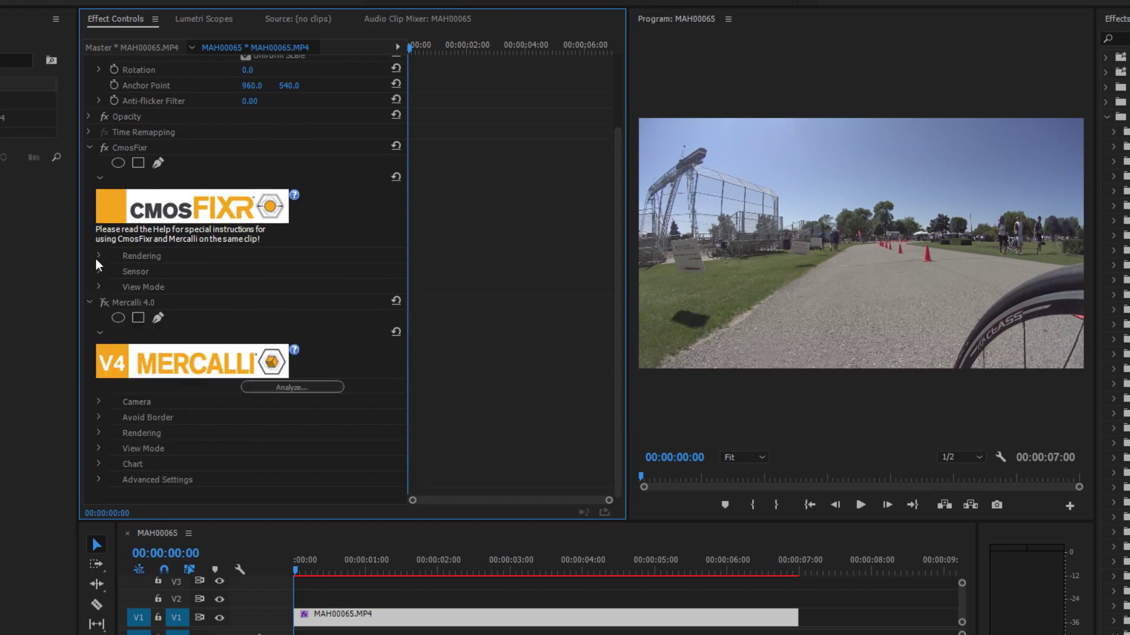
click(105, 302)
click(105, 302)
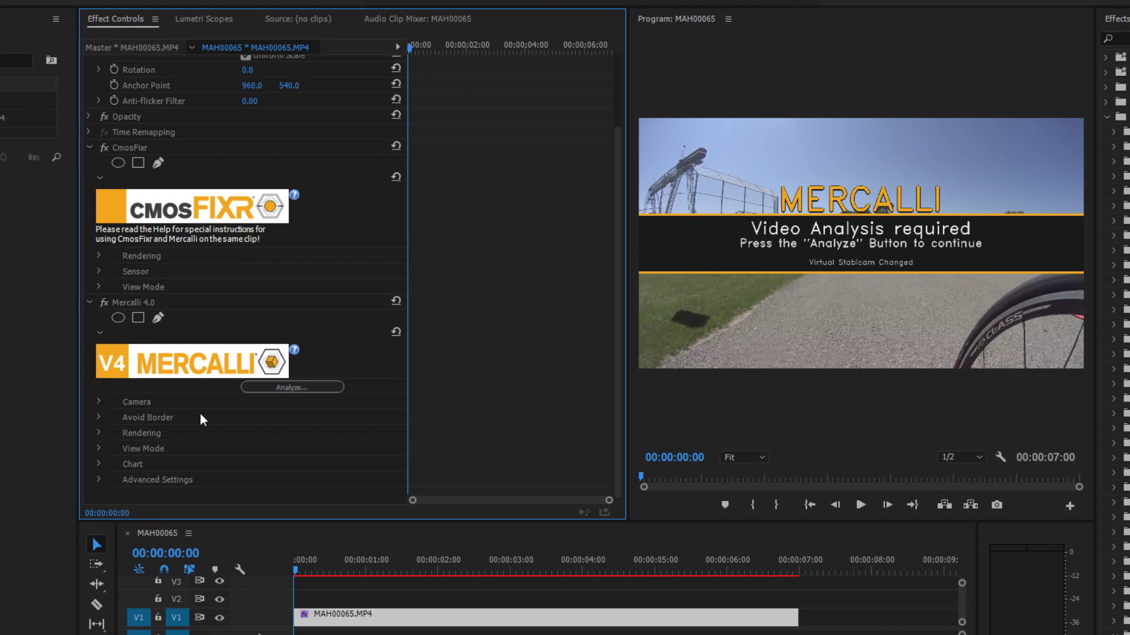
Step: Open the Virtual Stabi-Cam type list in Mercalli's Camera settings
click(99, 402)
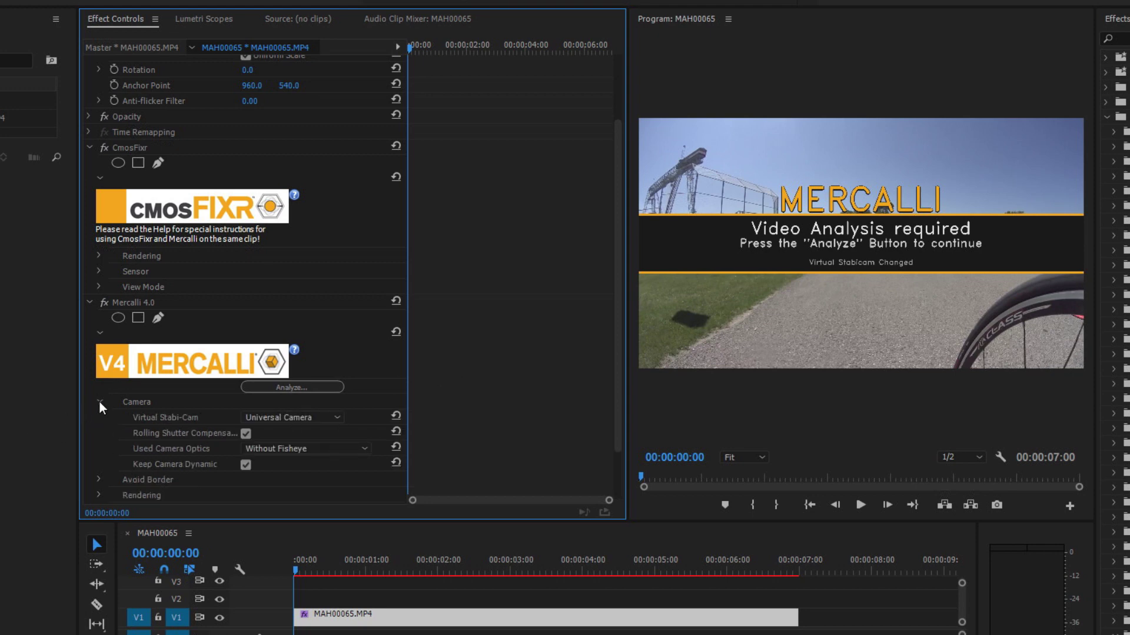
scroll(117, 448, down, 2)
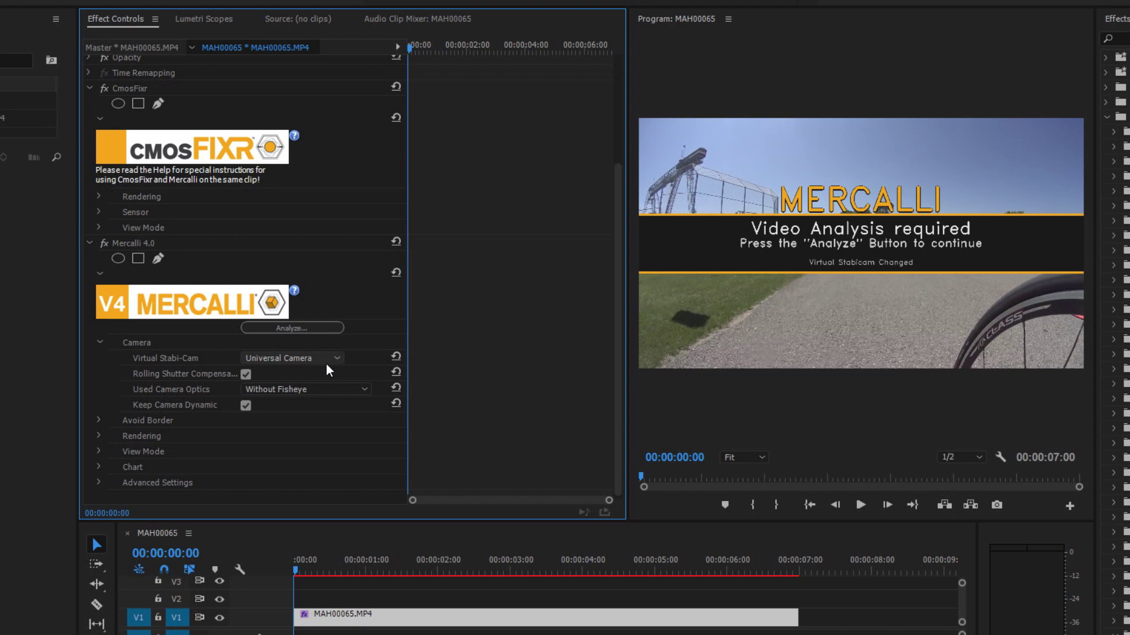
click(336, 359)
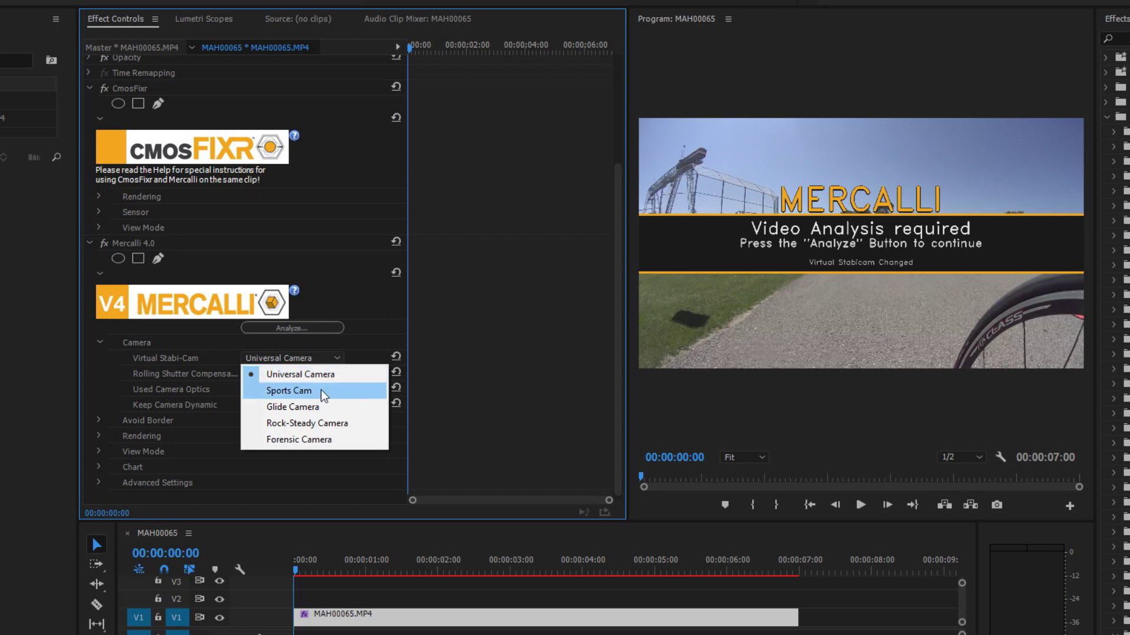
Step: Close the Virtual Stabi-Cam list, keeping Universal Camera
click(350, 372)
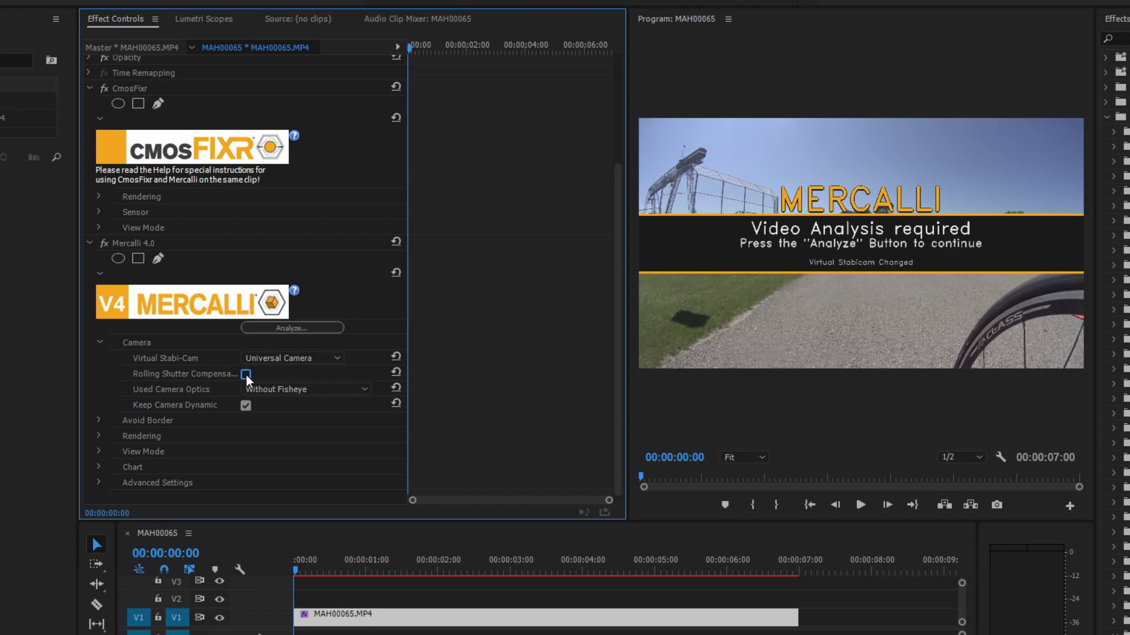
Step: Set Used Camera Optics to Sony FDR-X 1000 V and run Mercalli's clip analysis
click(297, 391)
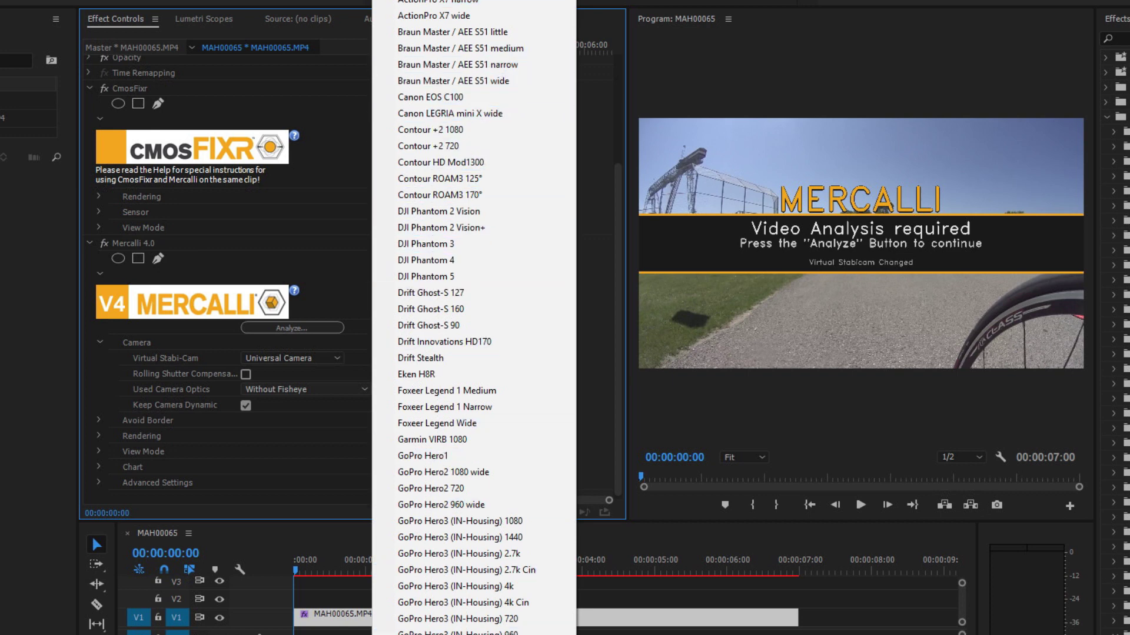
scroll(473, 318, down, 5)
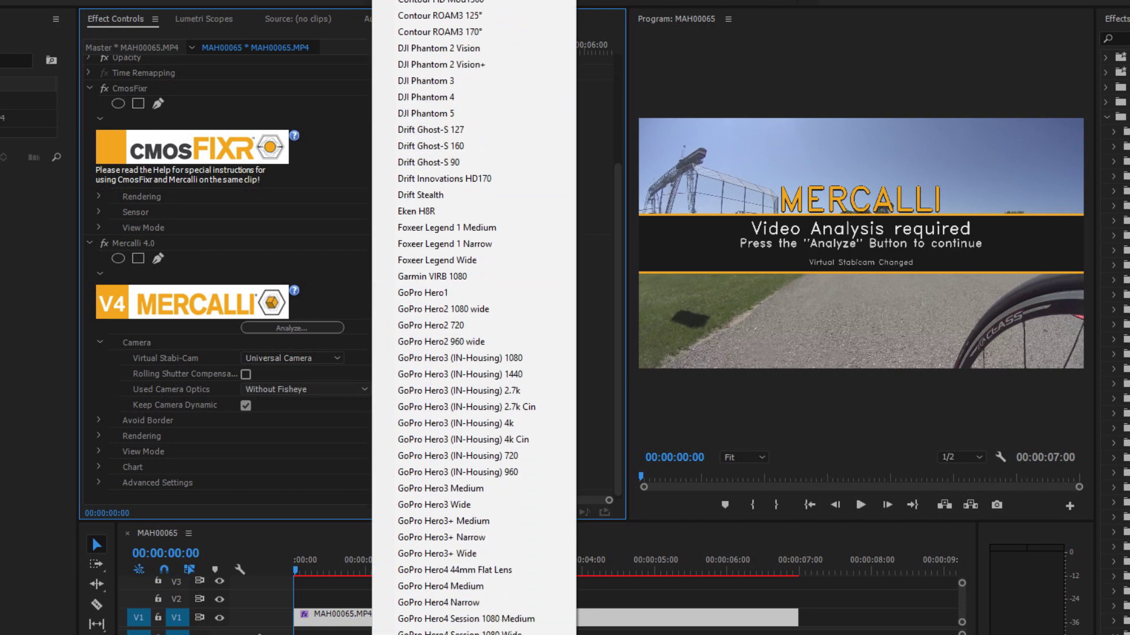
scroll(473, 318, down, 6)
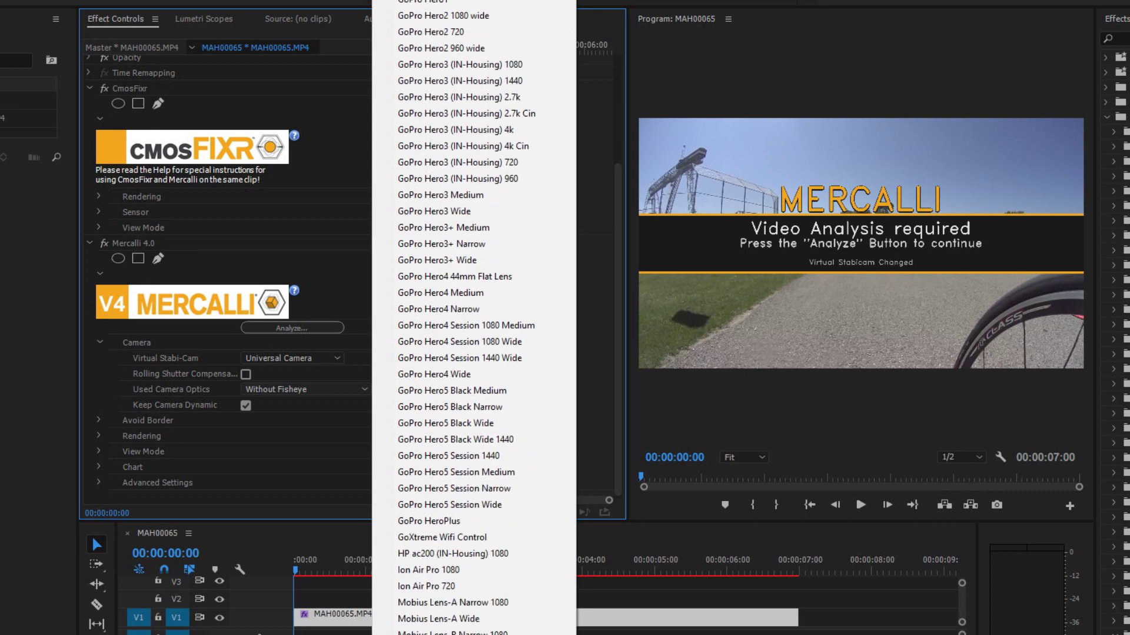
scroll(474, 318, down, 6)
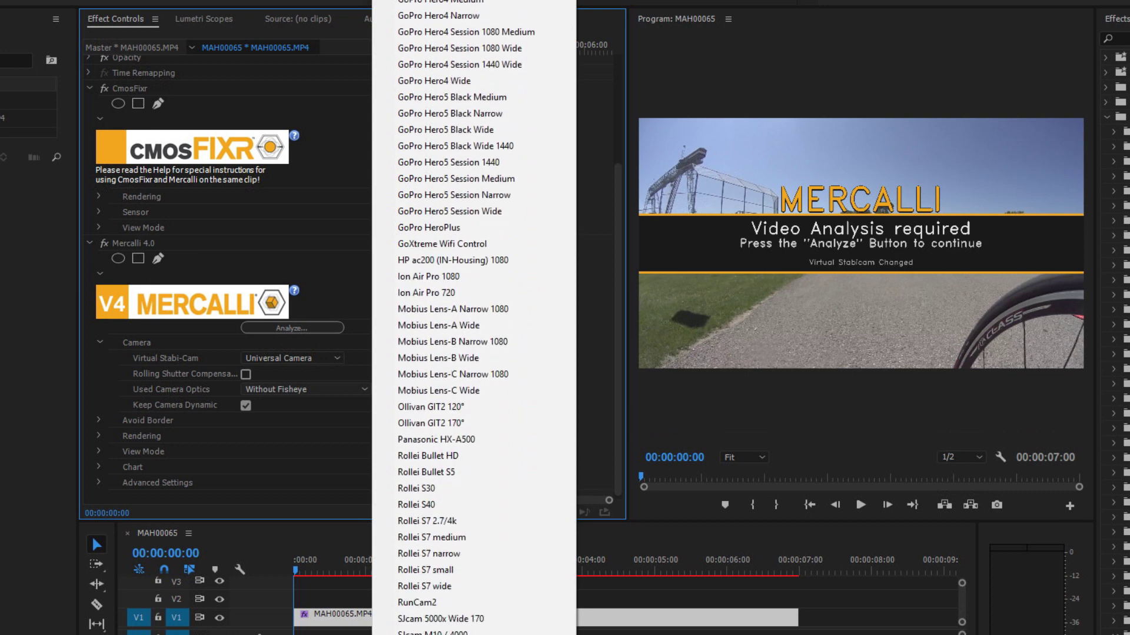
scroll(474, 317, down, 3)
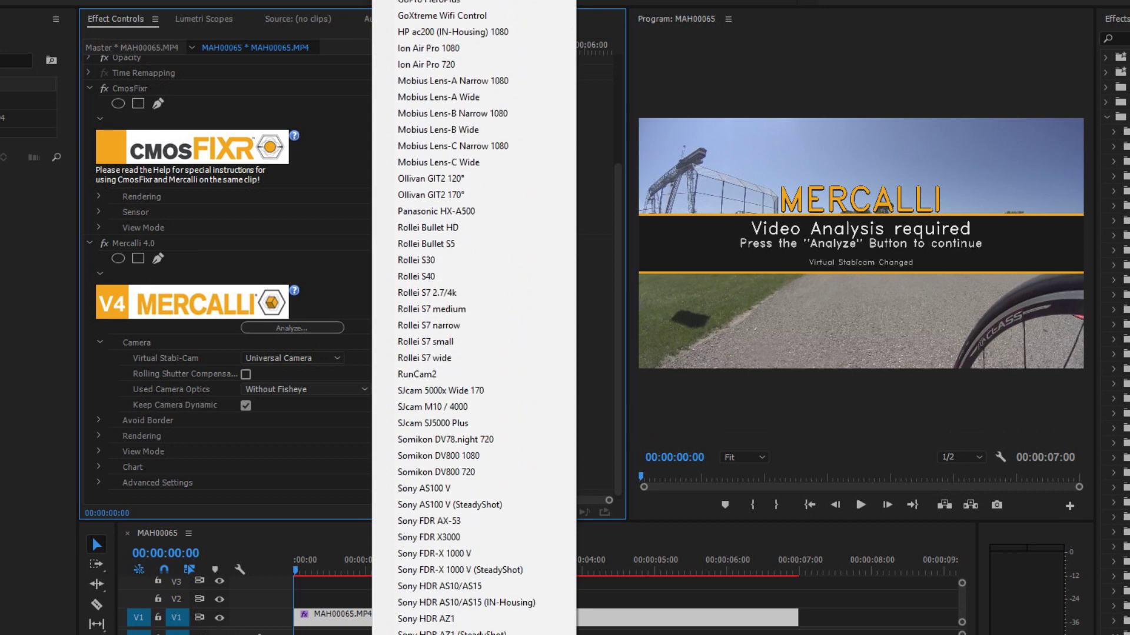
click(428, 553)
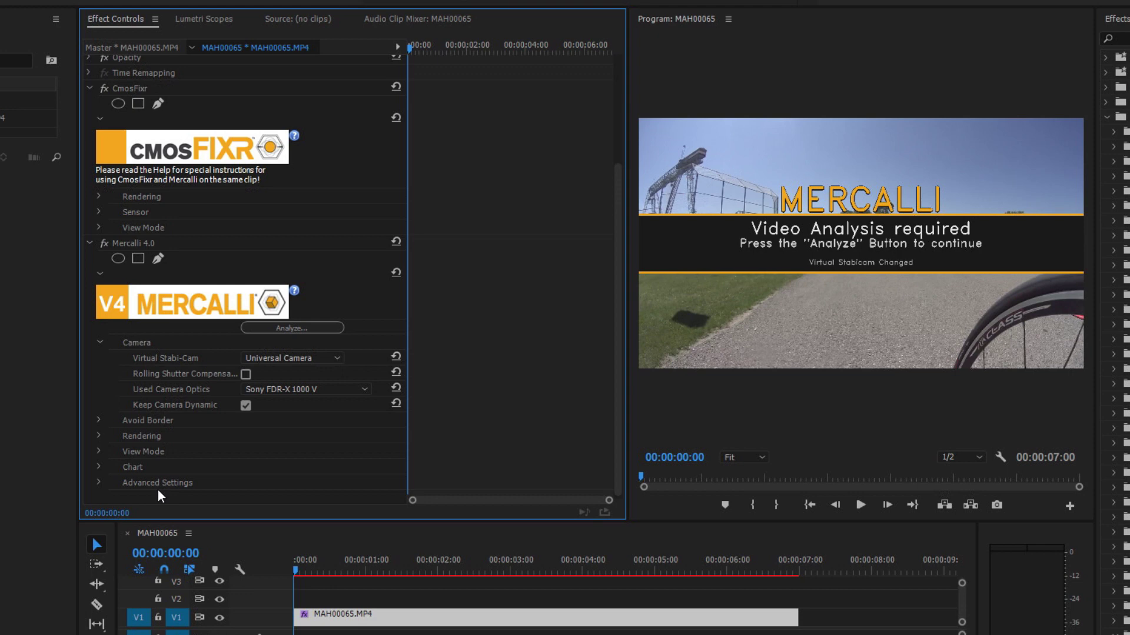
click(299, 329)
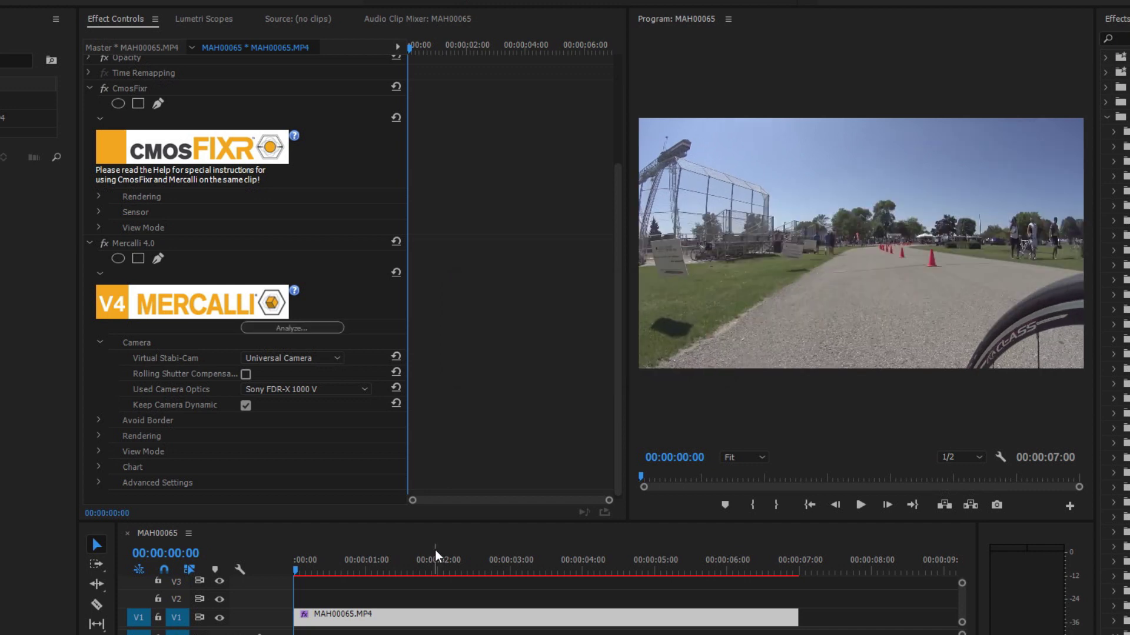
Step: Set Compare View to Horizontal Compare, play the comparison, and return the playhead to 00:00:00:54
click(98, 451)
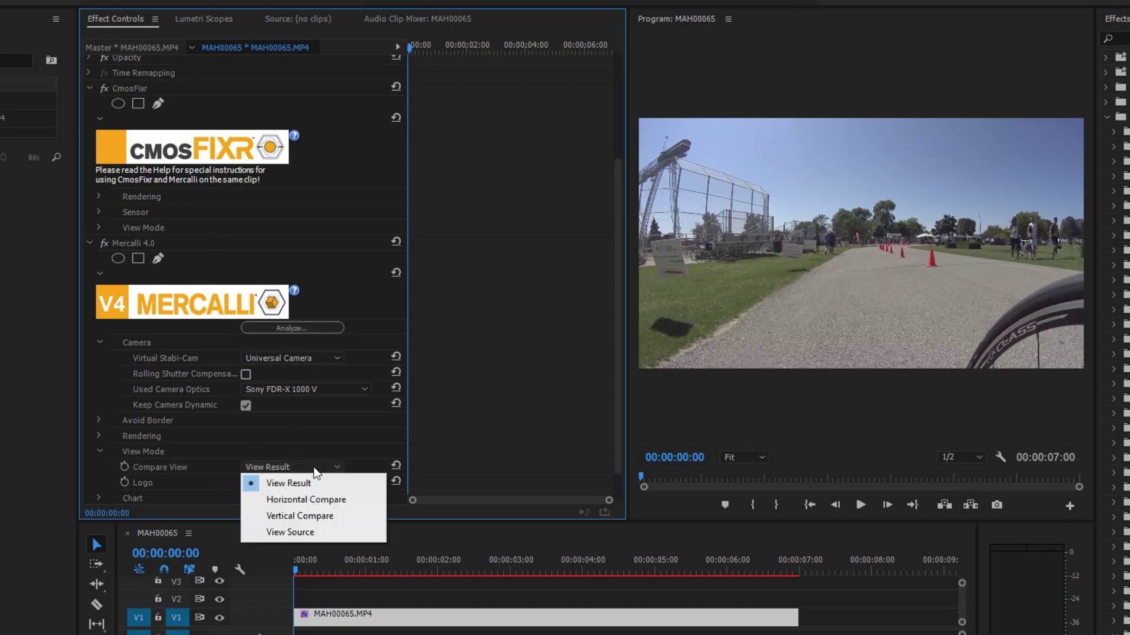
click(317, 500)
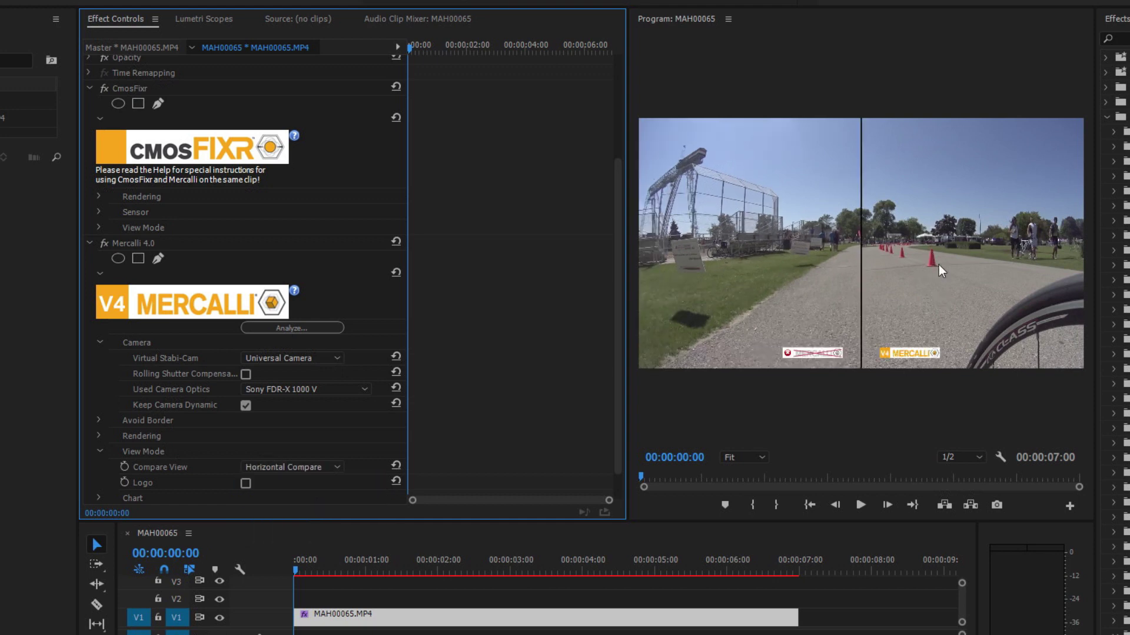
key(space)
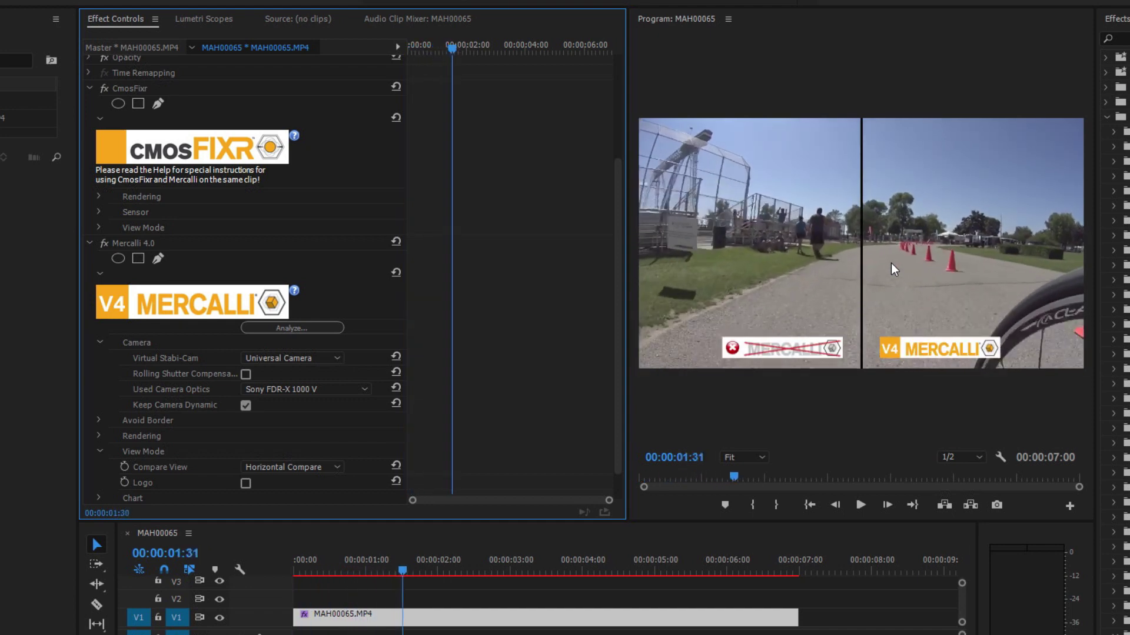
key(space)
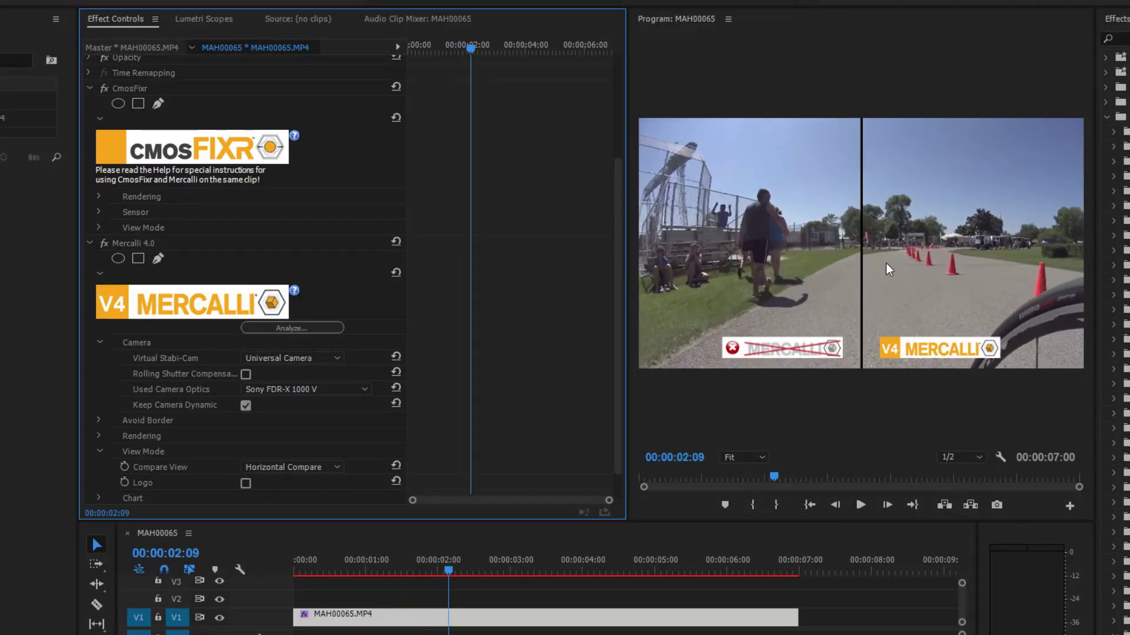
click(442, 572)
drag(426, 575, 357, 572)
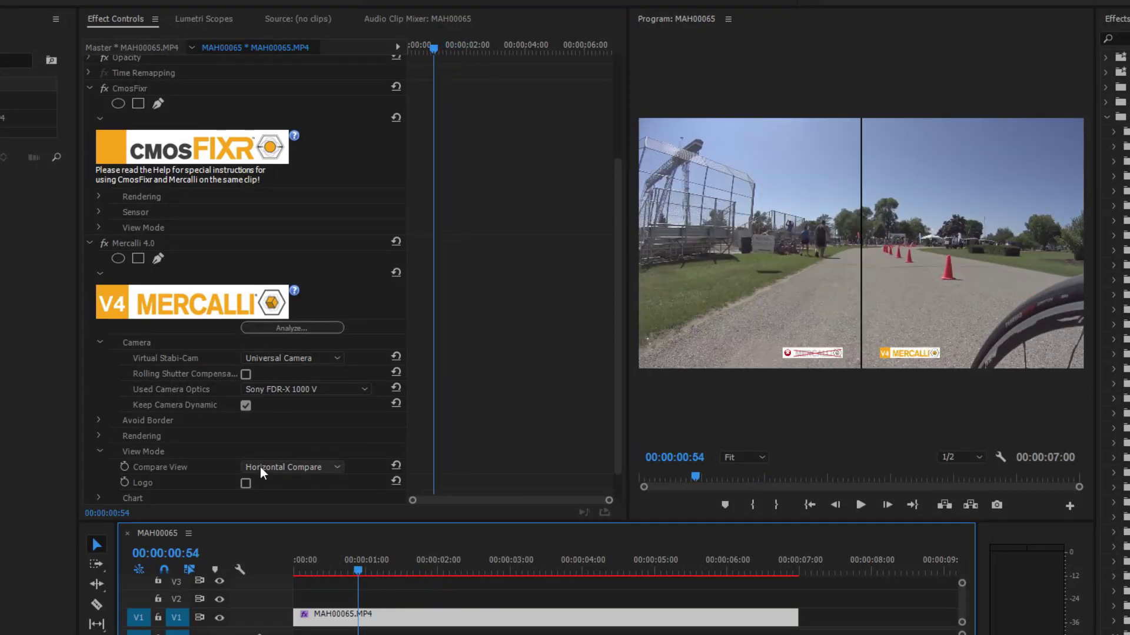
Step: Switch Mercalli's Compare View to View Result and collapse View Mode
click(260, 468)
click(272, 483)
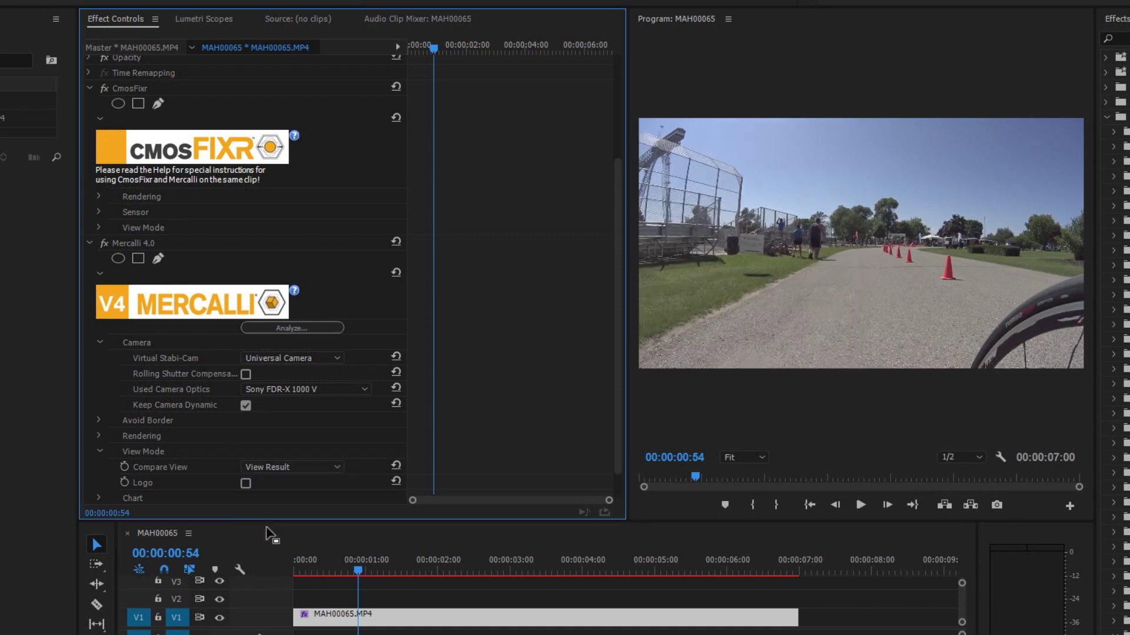
click(98, 451)
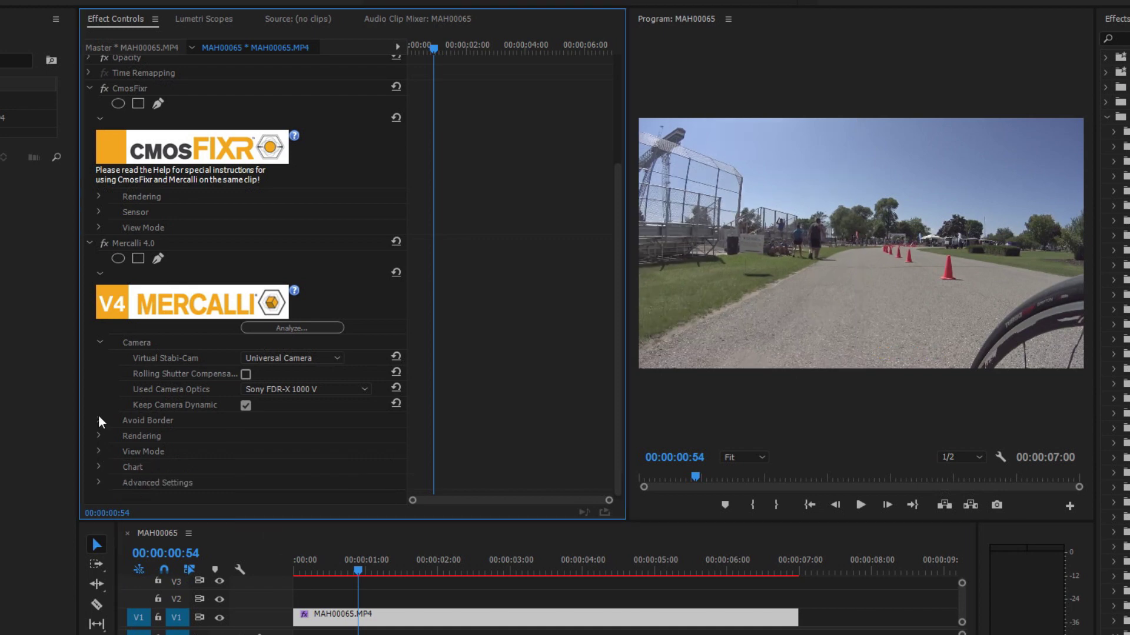
Step: Set the Avoid Border 'more steady' slider to 0.30
click(99, 421)
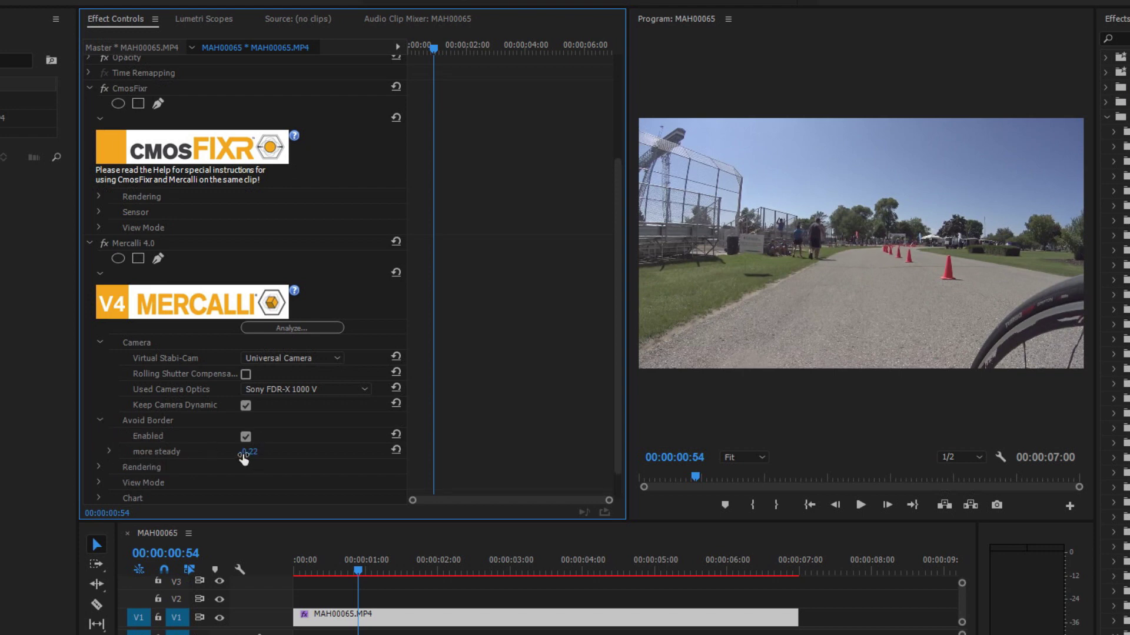
click(109, 452)
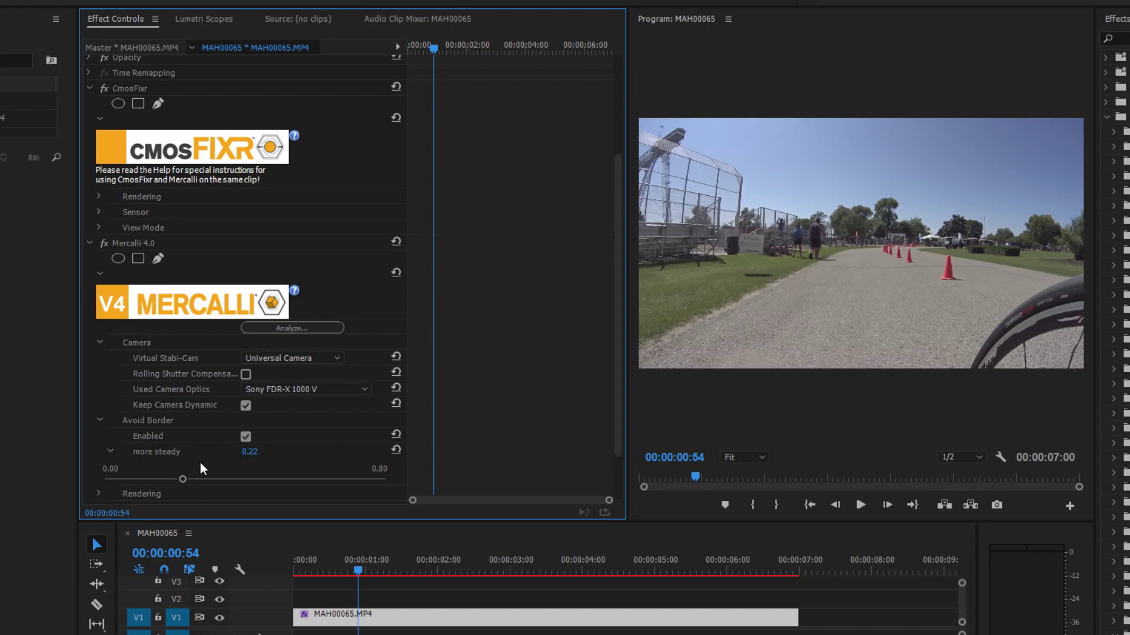
drag(192, 479, 237, 479)
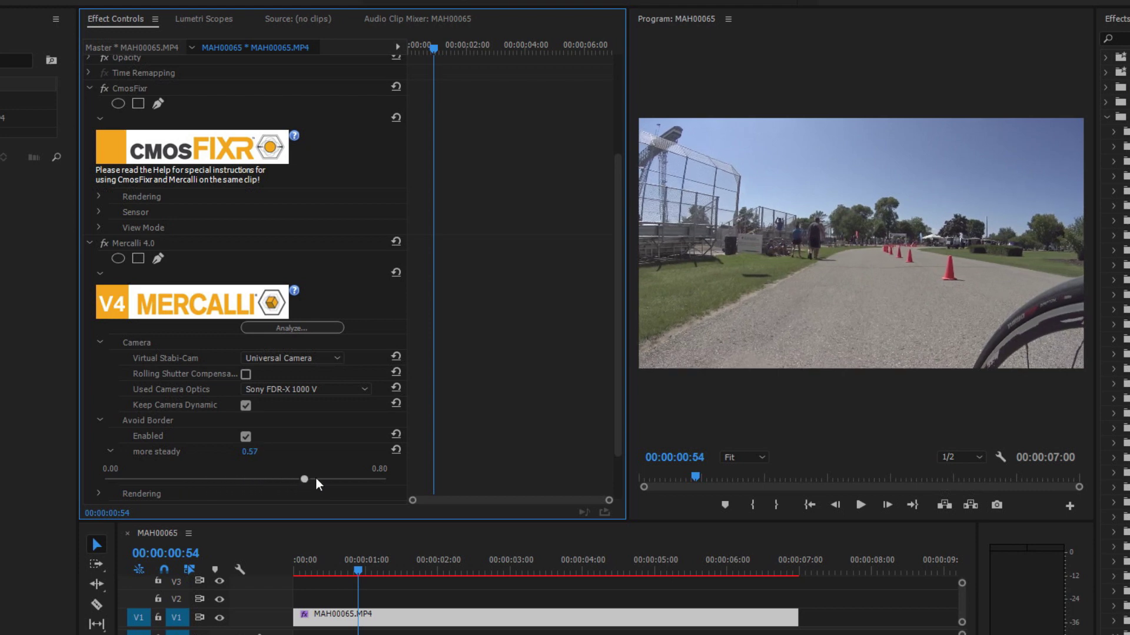
drag(200, 481, 124, 479)
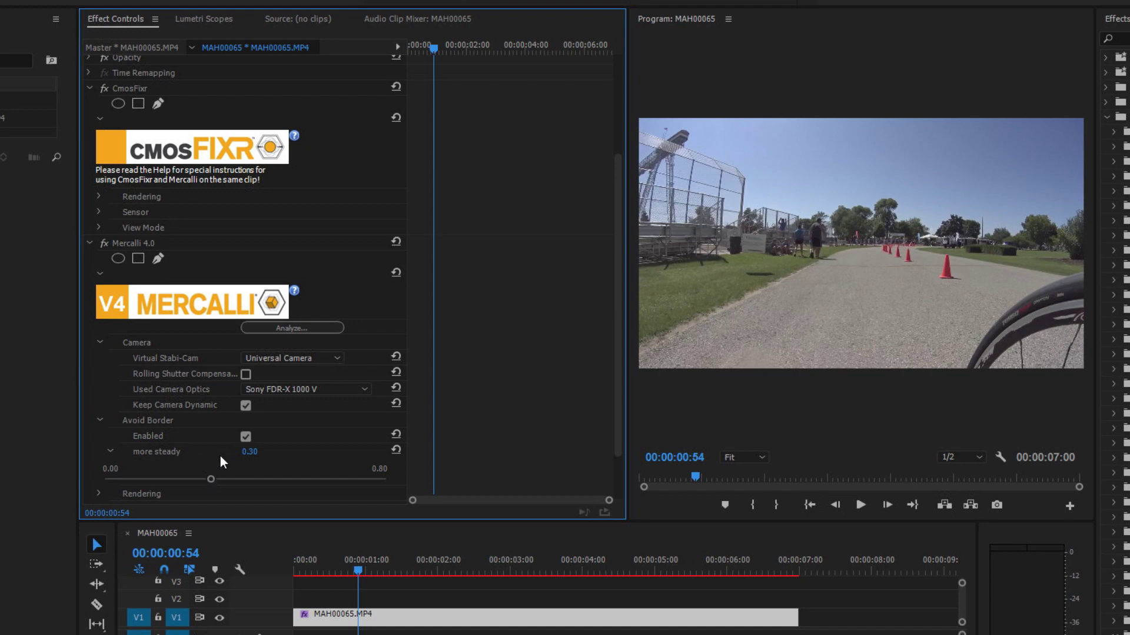
Step: Collapse Avoid Border and keep Mercalli's rendering remap mode on Cubic
click(110, 452)
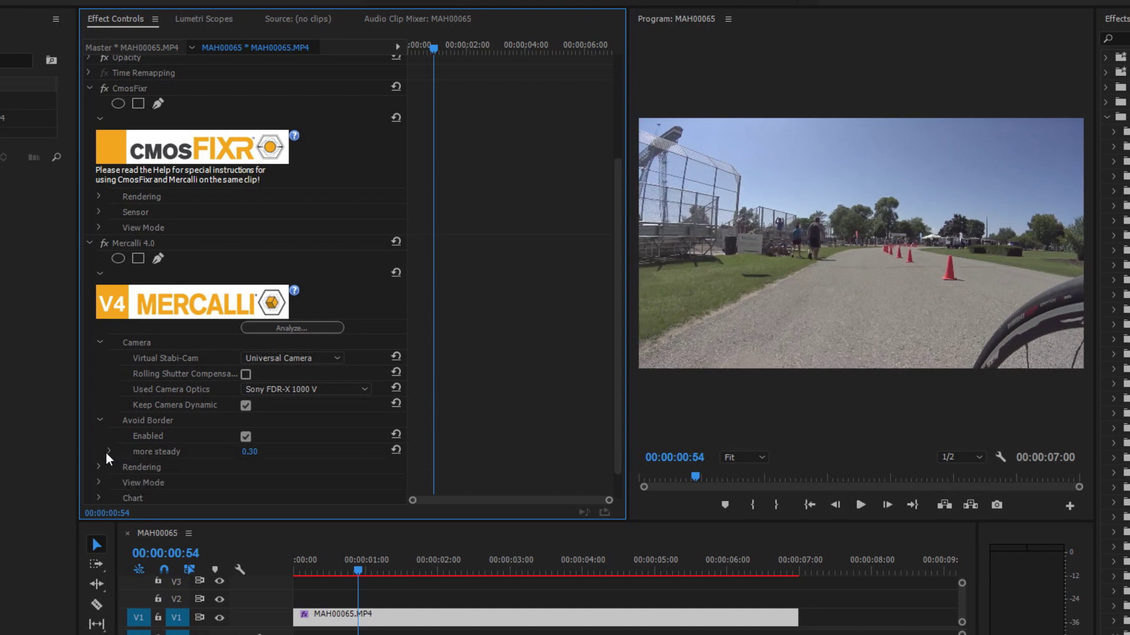
click(99, 421)
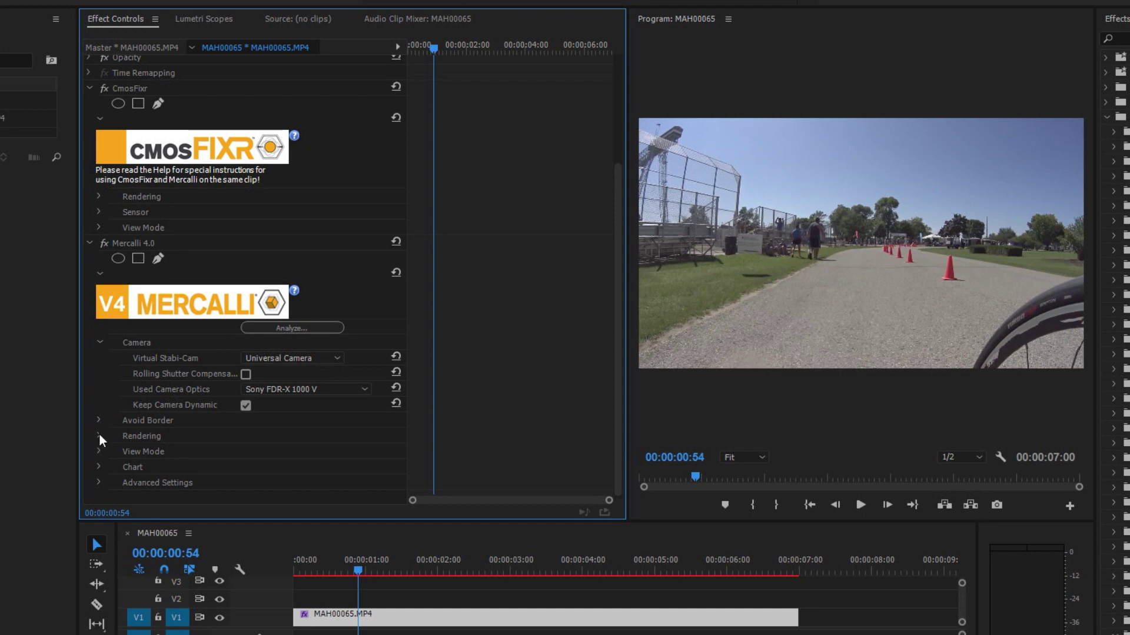
click(99, 437)
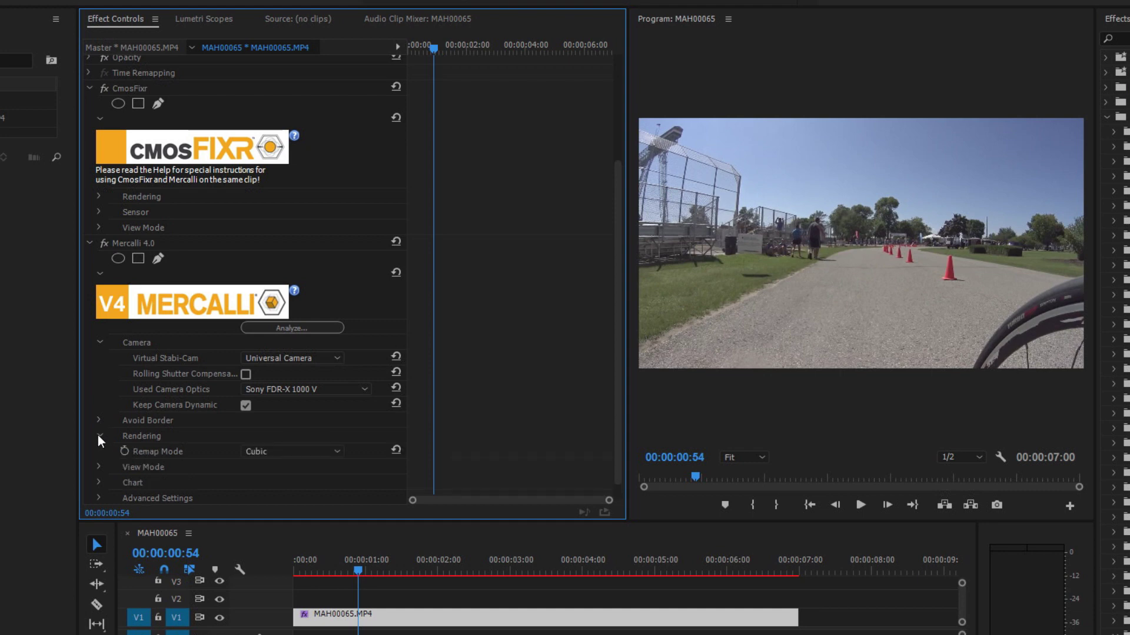
click(283, 454)
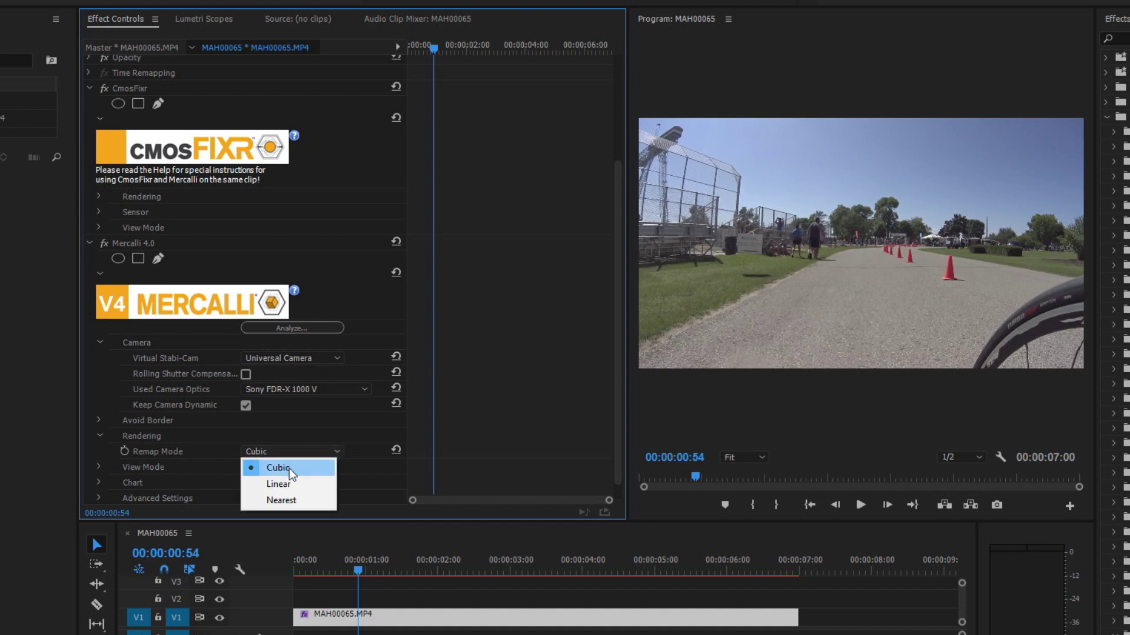
click(288, 469)
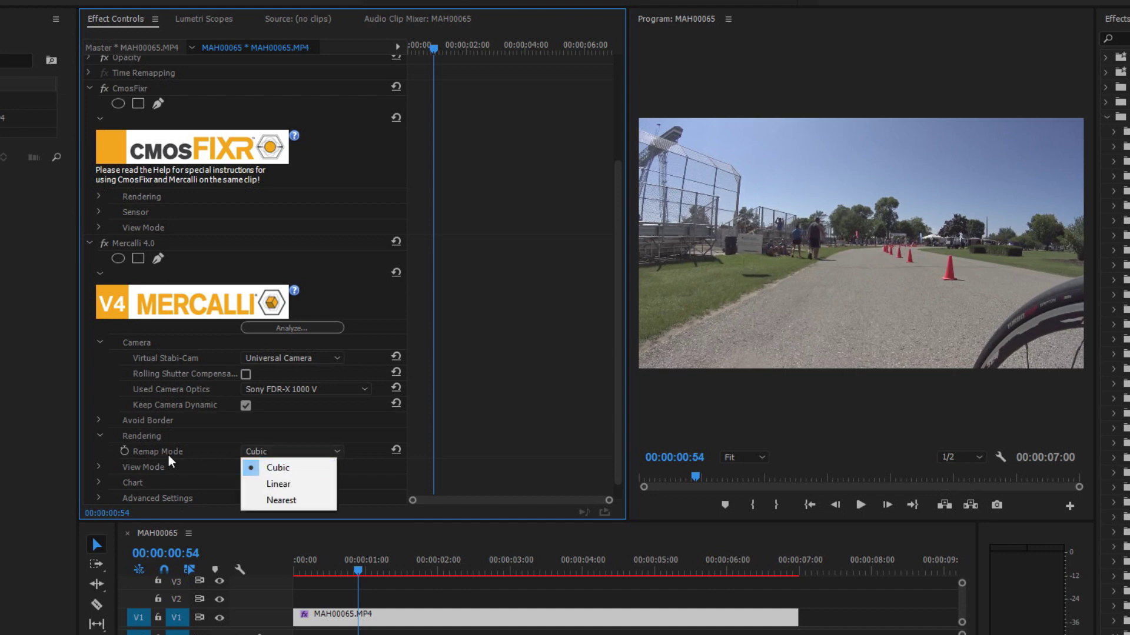
click(99, 436)
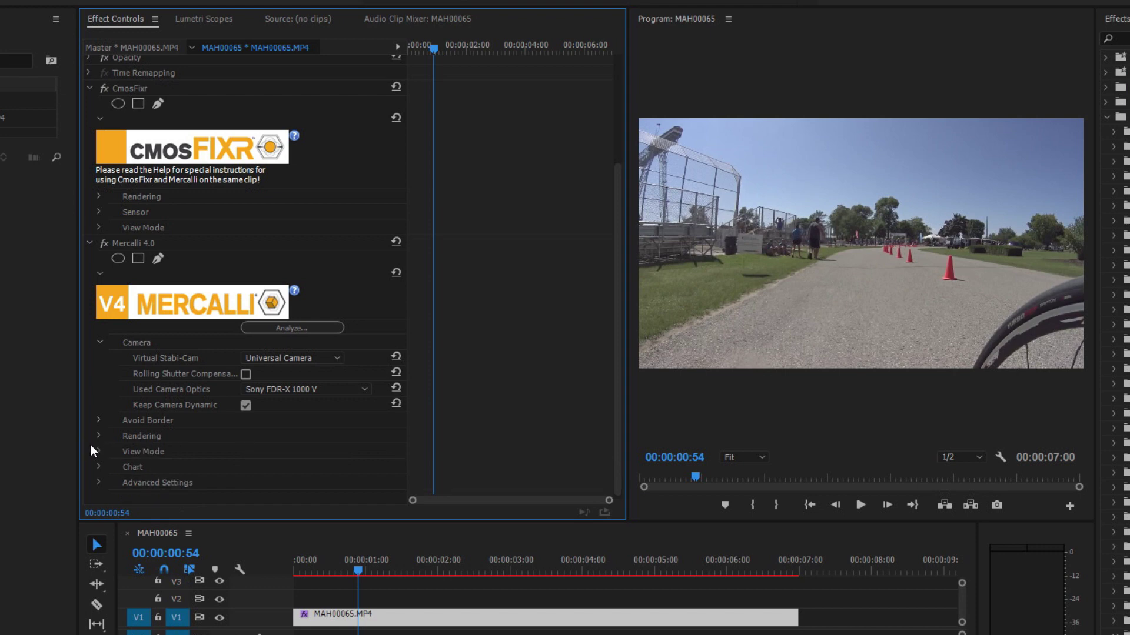
Step: Set Mercalli's Compare View back to Horizontal Compare
click(99, 452)
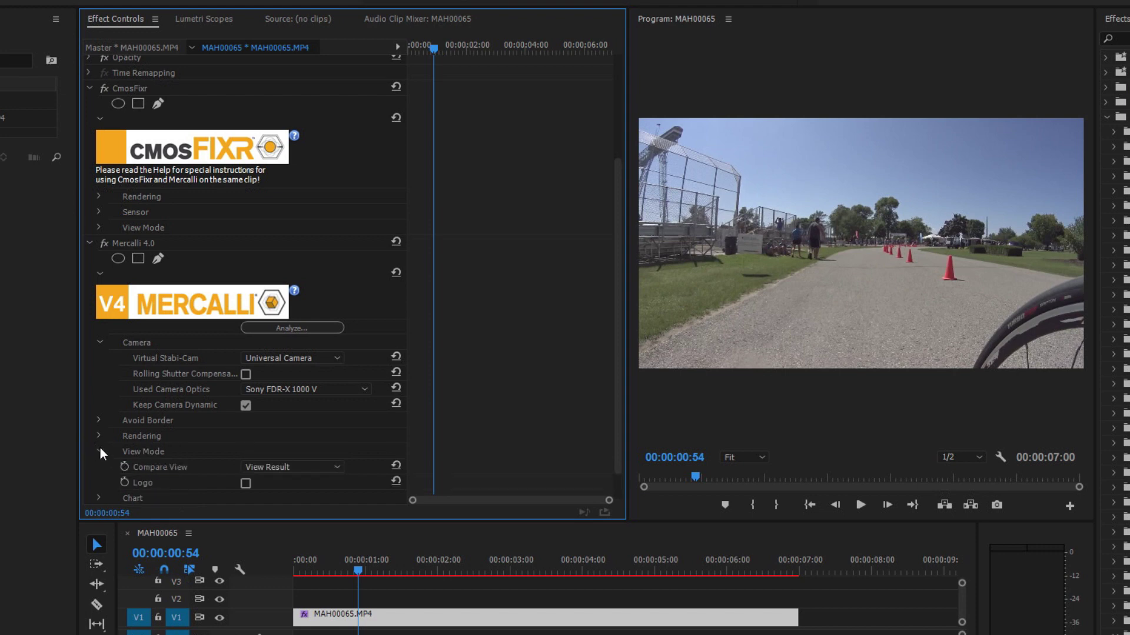
scroll(101, 448, down, 1)
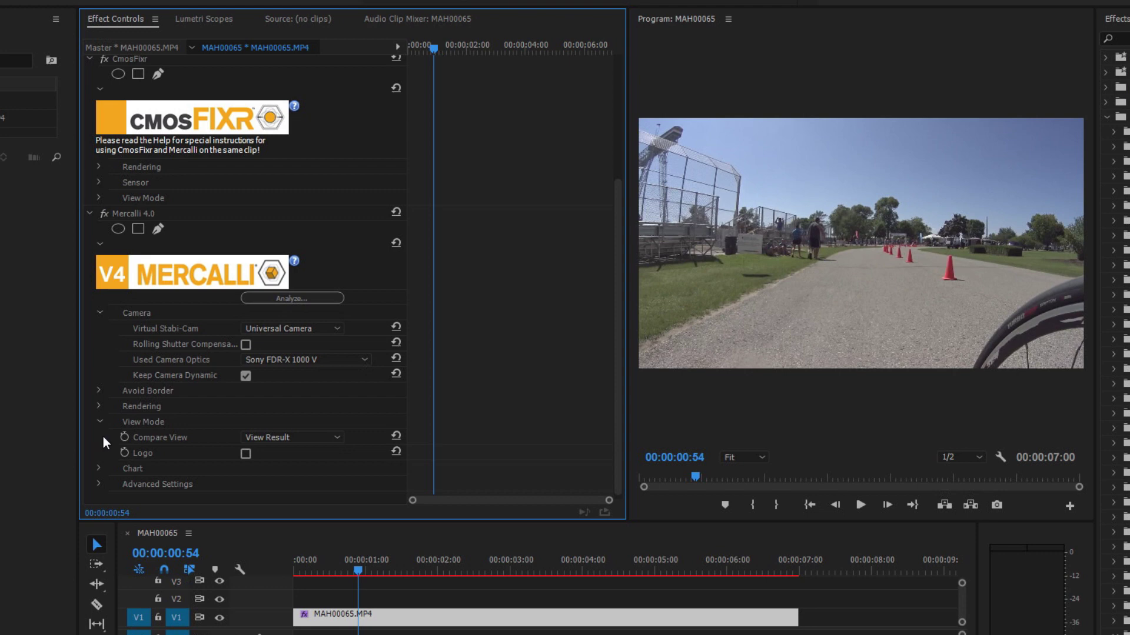
click(282, 440)
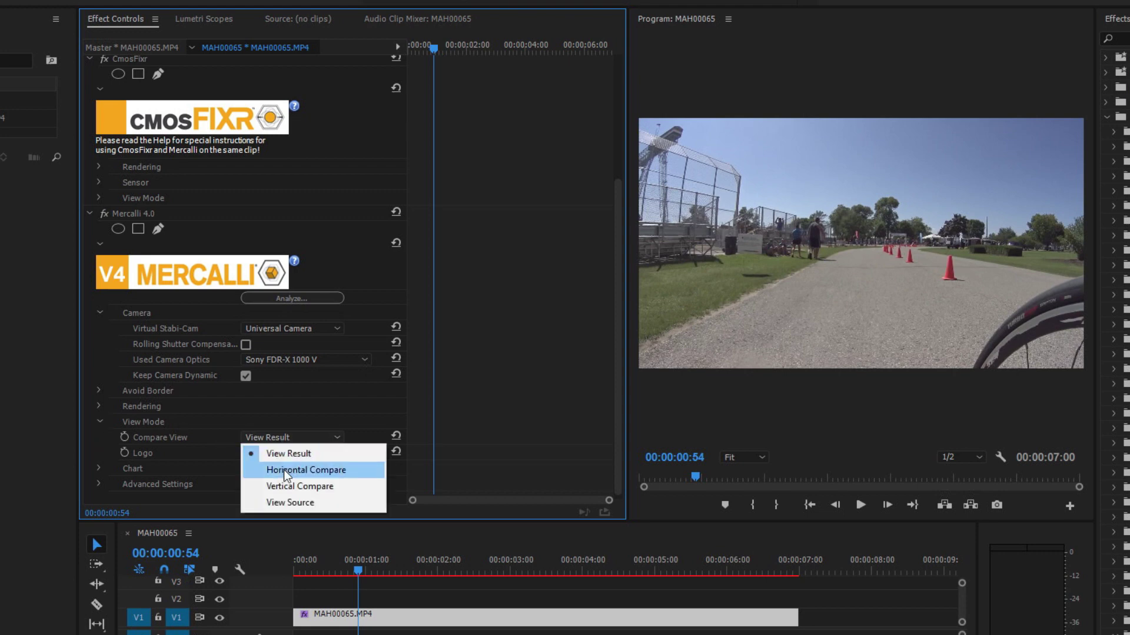
click(285, 471)
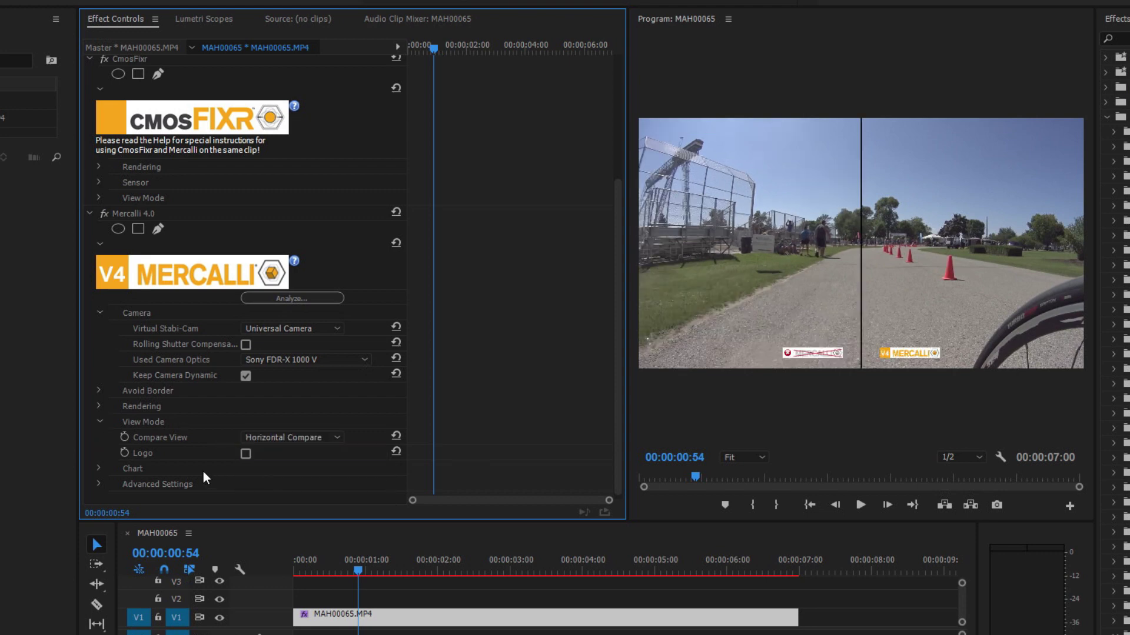
scroll(160, 433, down, 1)
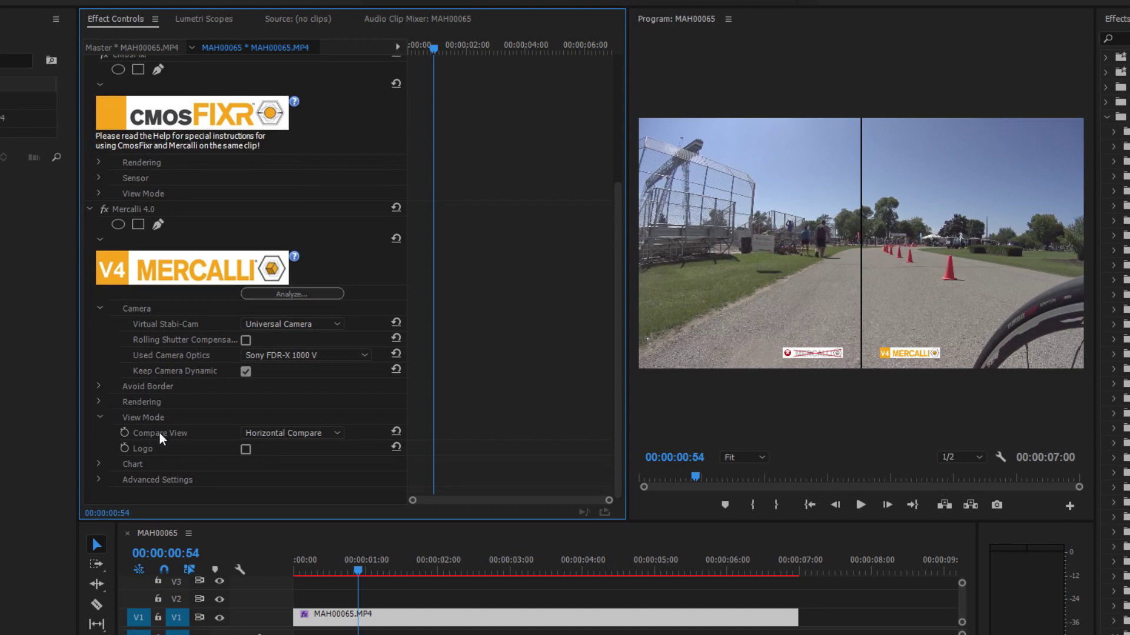
Step: Expand the Chart group and show Mercalli's Pan motion chart in Extra High View
click(97, 464)
scroll(105, 465, down, 1)
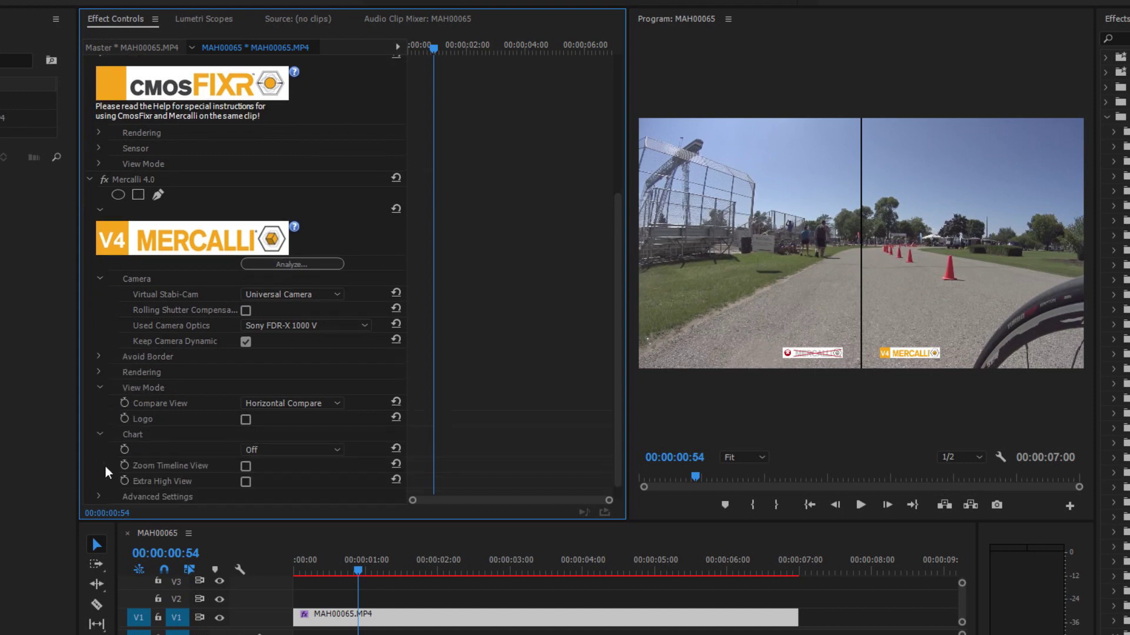
scroll(105, 472, down, 1)
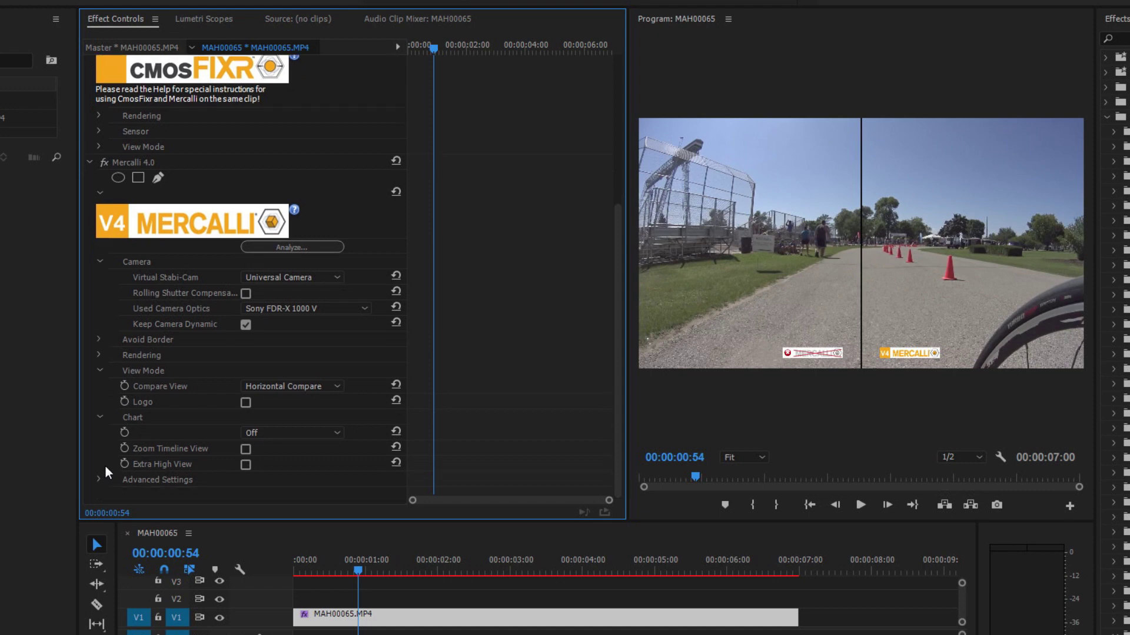
click(270, 434)
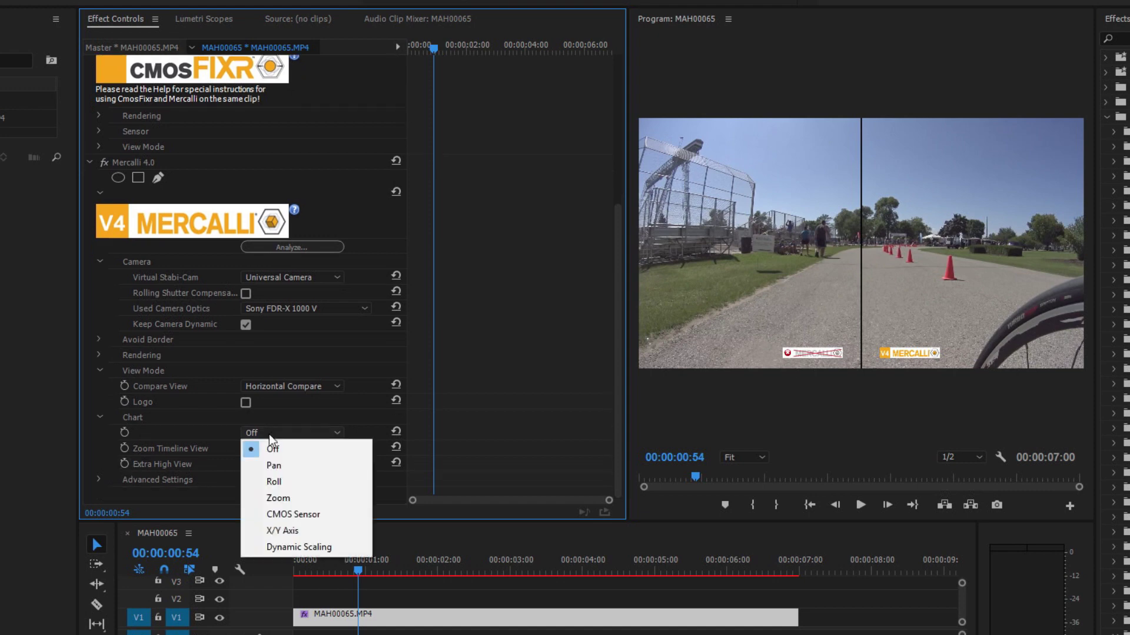
click(278, 465)
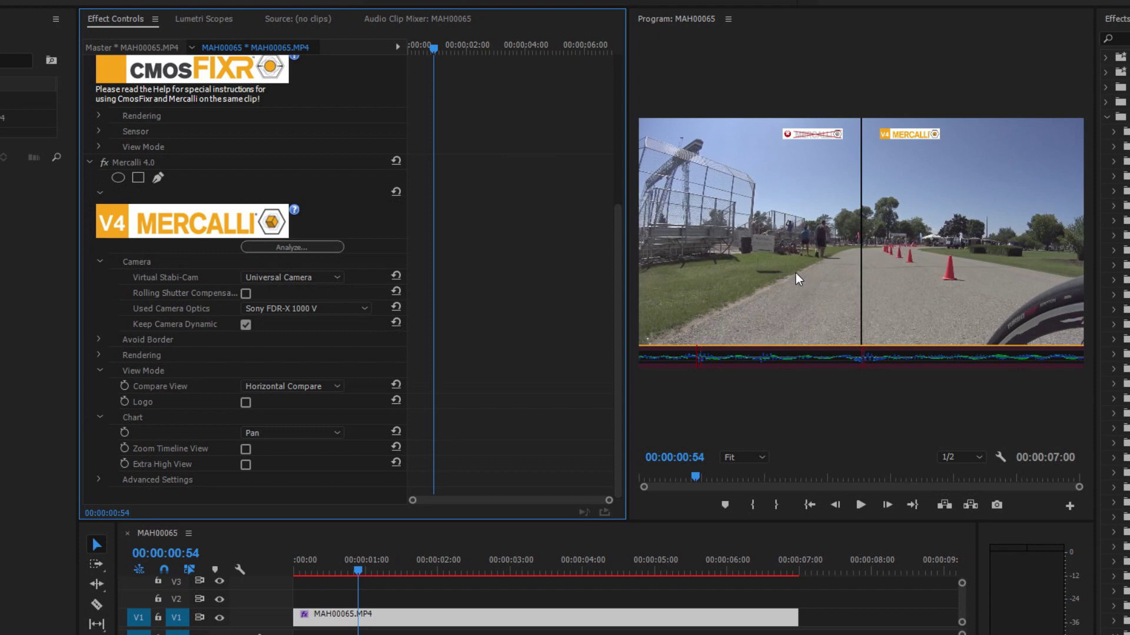
click(278, 433)
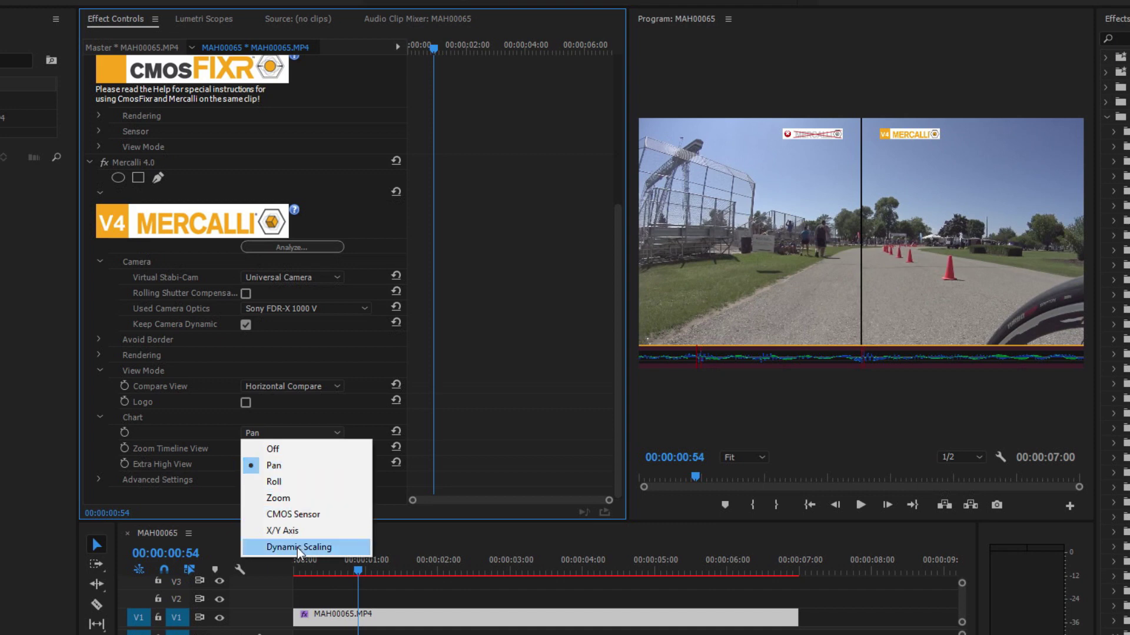
click(290, 465)
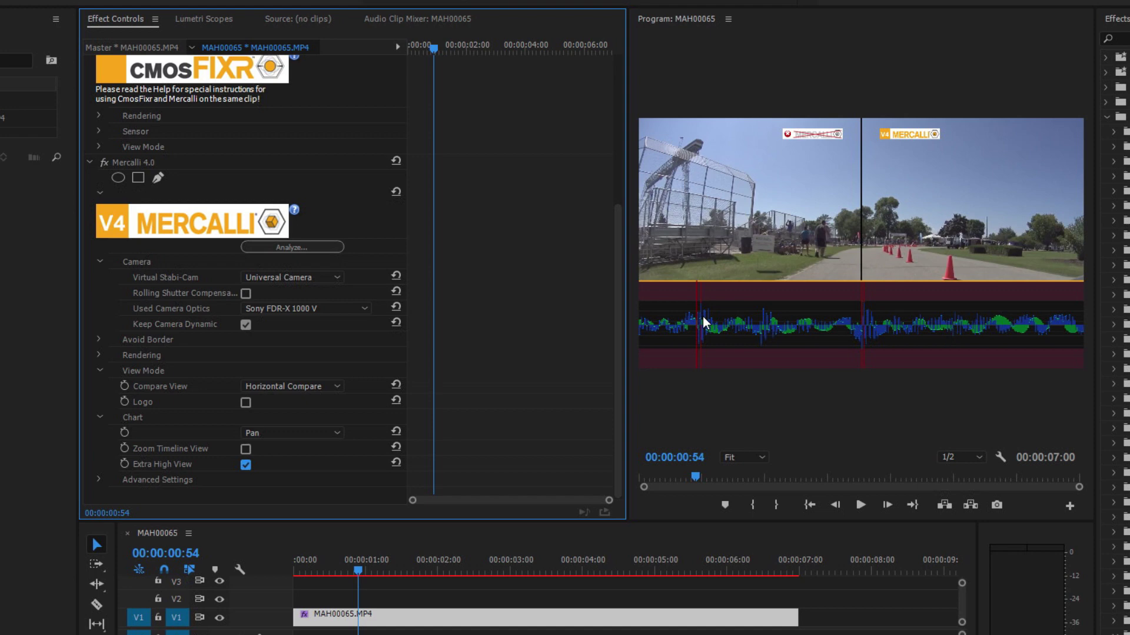
Step: Expand Avoid Border and drag the more steady slider from 0.30 to 0.45
click(99, 340)
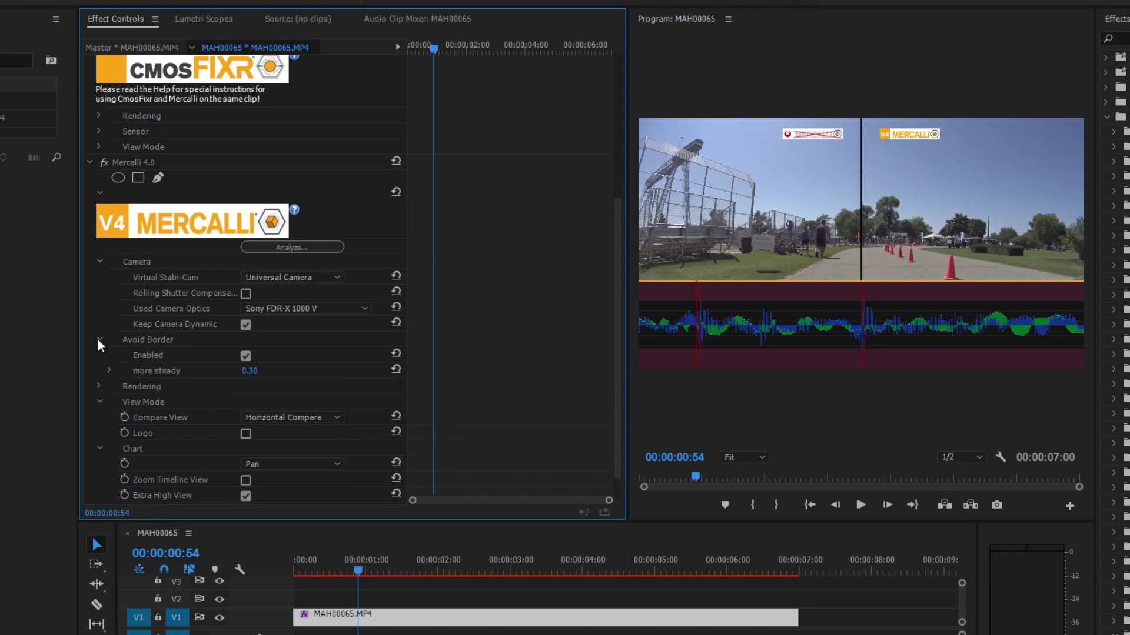
click(110, 370)
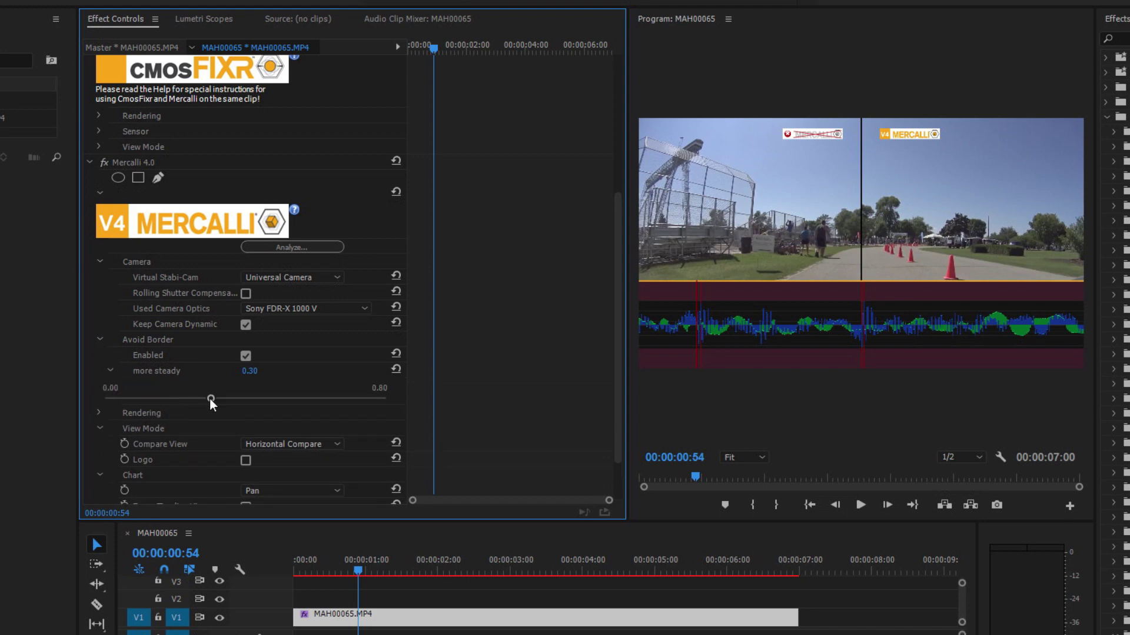
mouse_move(201, 399)
mouse_down()
mouse_move(193, 400)
mouse_move(217, 397)
mouse_up()
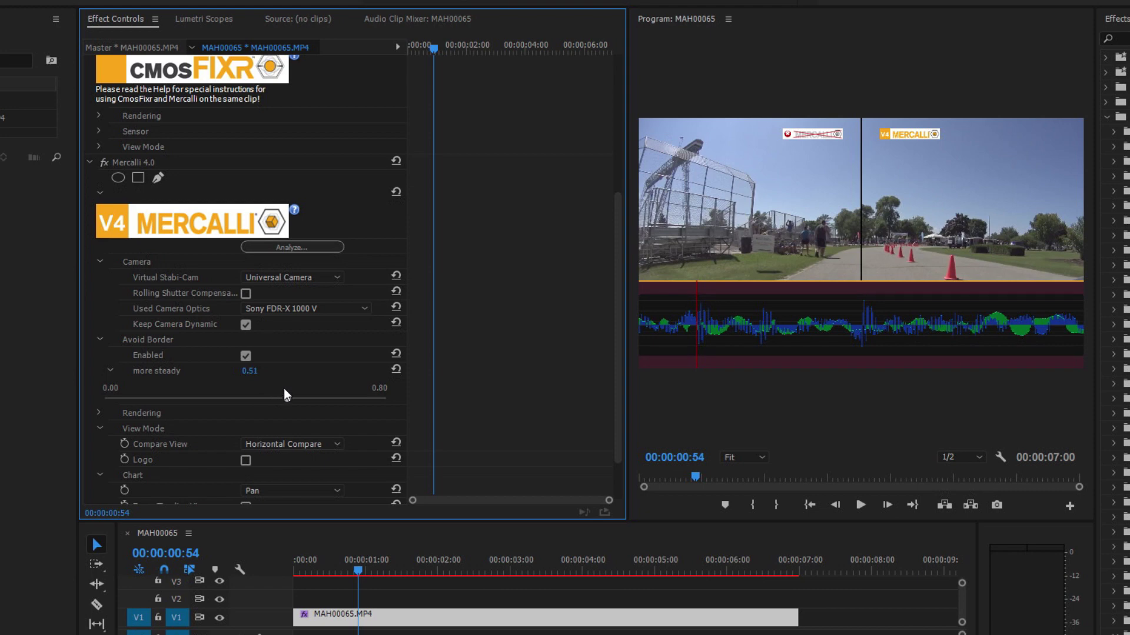
drag(285, 395, 262, 395)
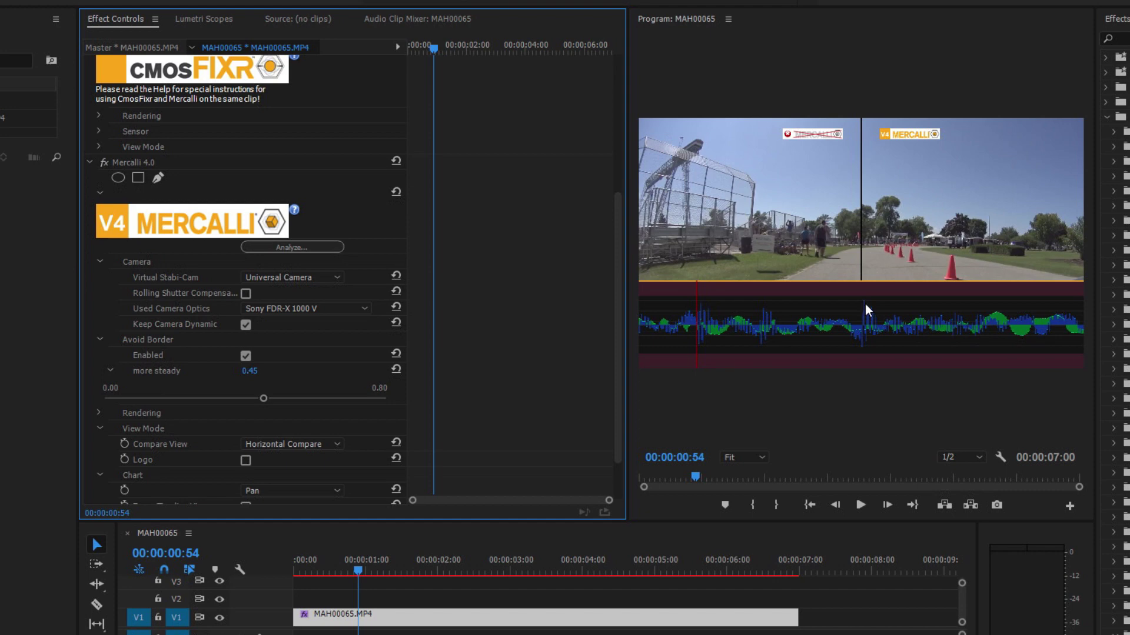
Step: Collapse Avoid Border and expand Advanced Settings, showing Pan Shot Smoothing 0.40 and Roll-Compensate 0.35
scroll(468, 401, down, 2)
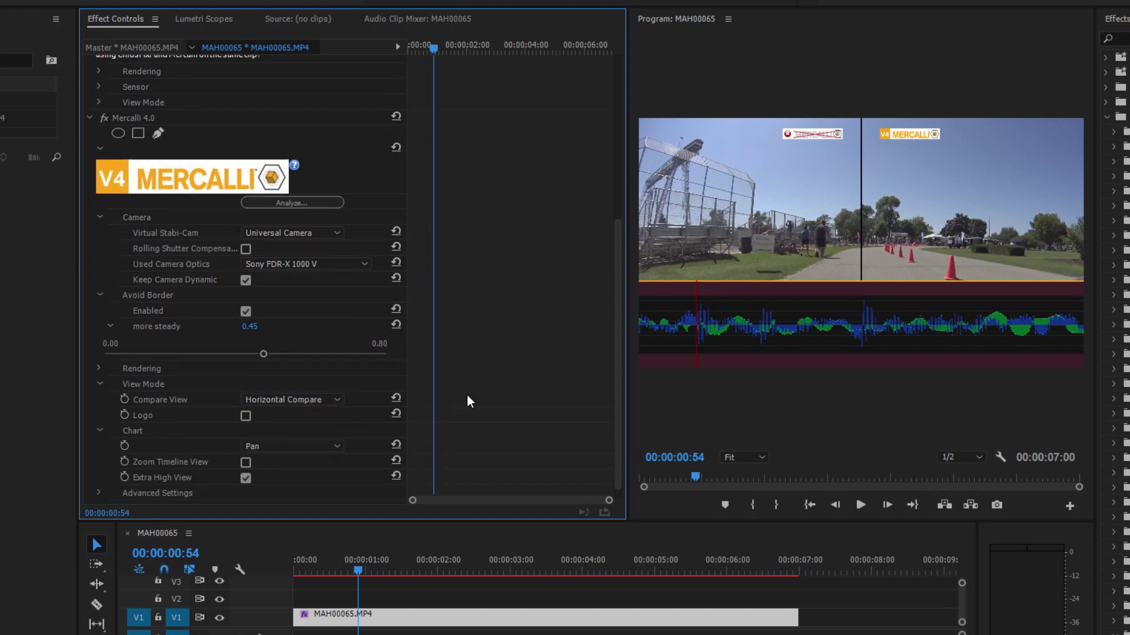
scroll(125, 447, down, 1)
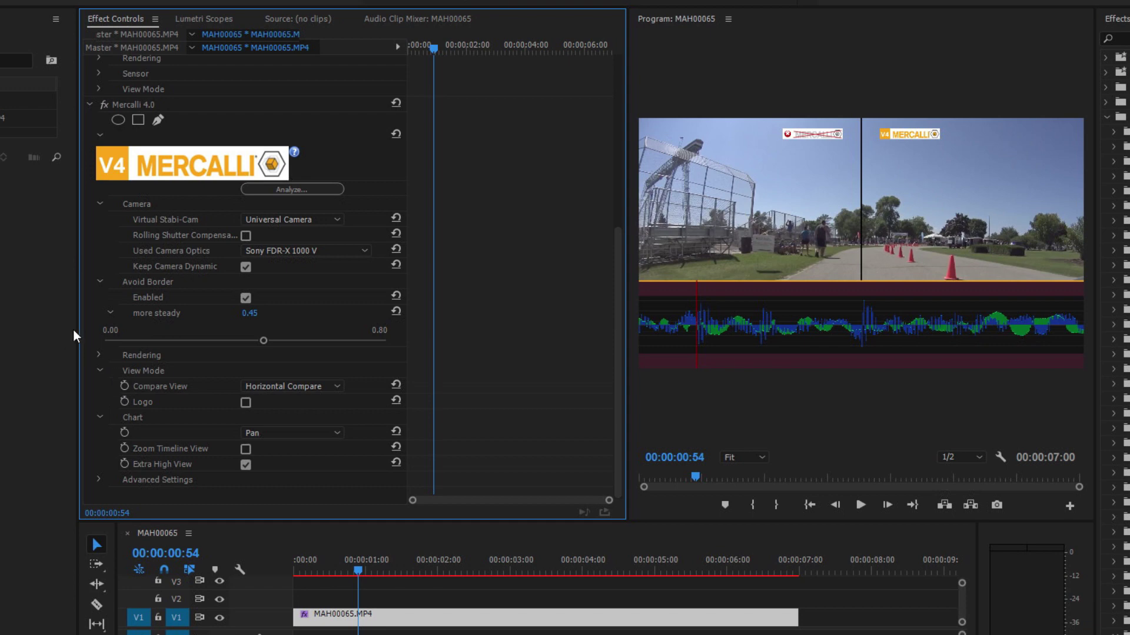
click(96, 282)
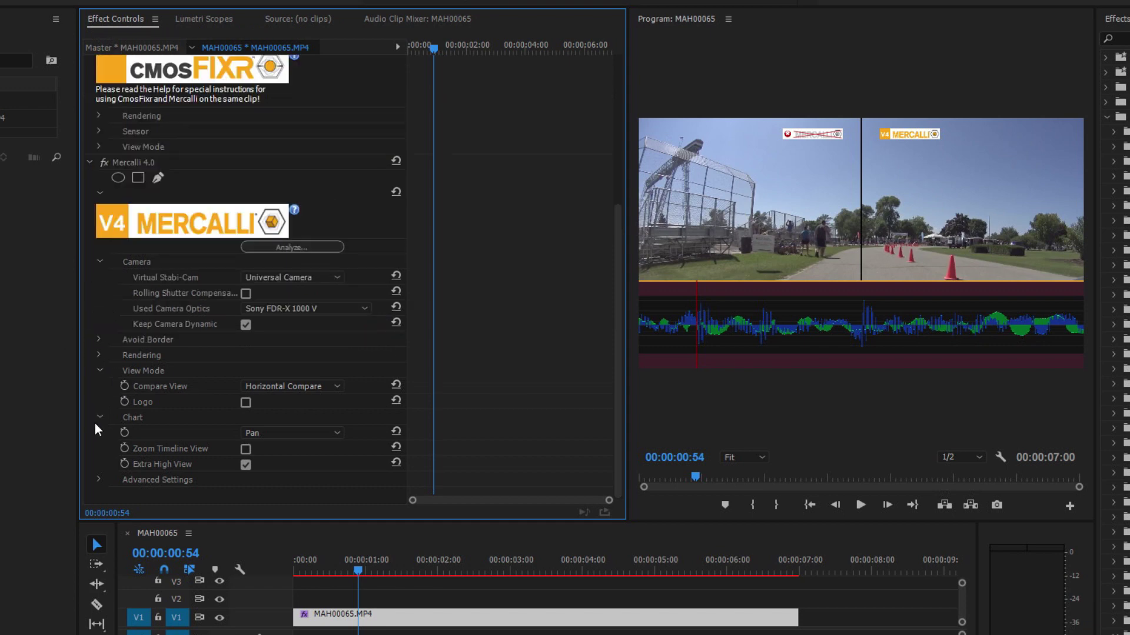
click(99, 478)
scroll(100, 479, down, 3)
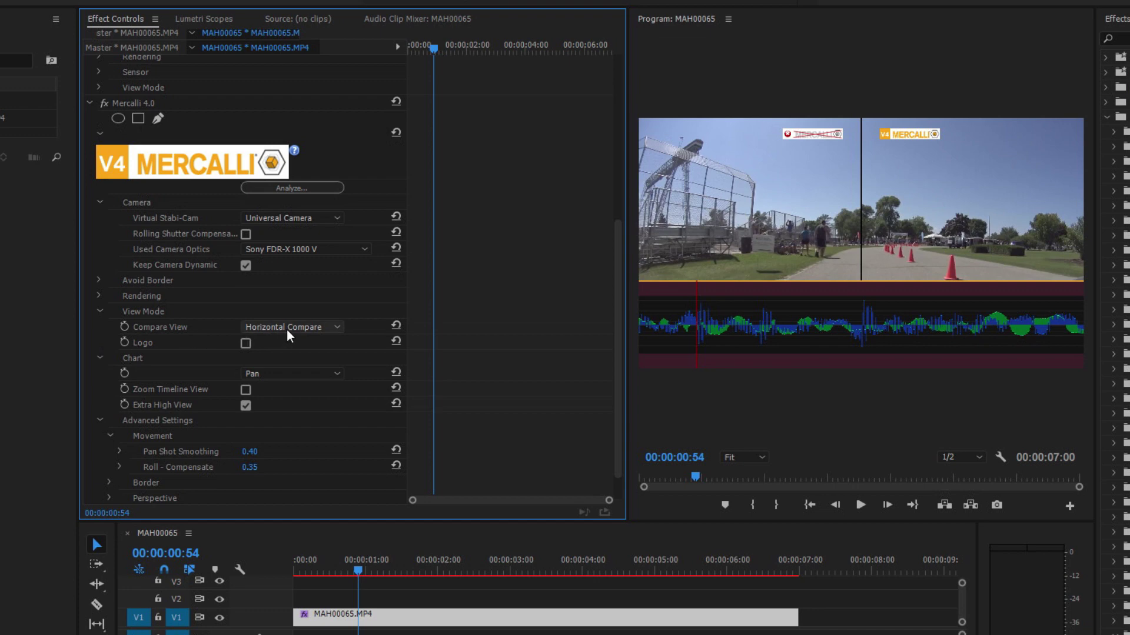
Step: Switch the chart to Roll and raise Roll - Compensate to 0.60
click(283, 373)
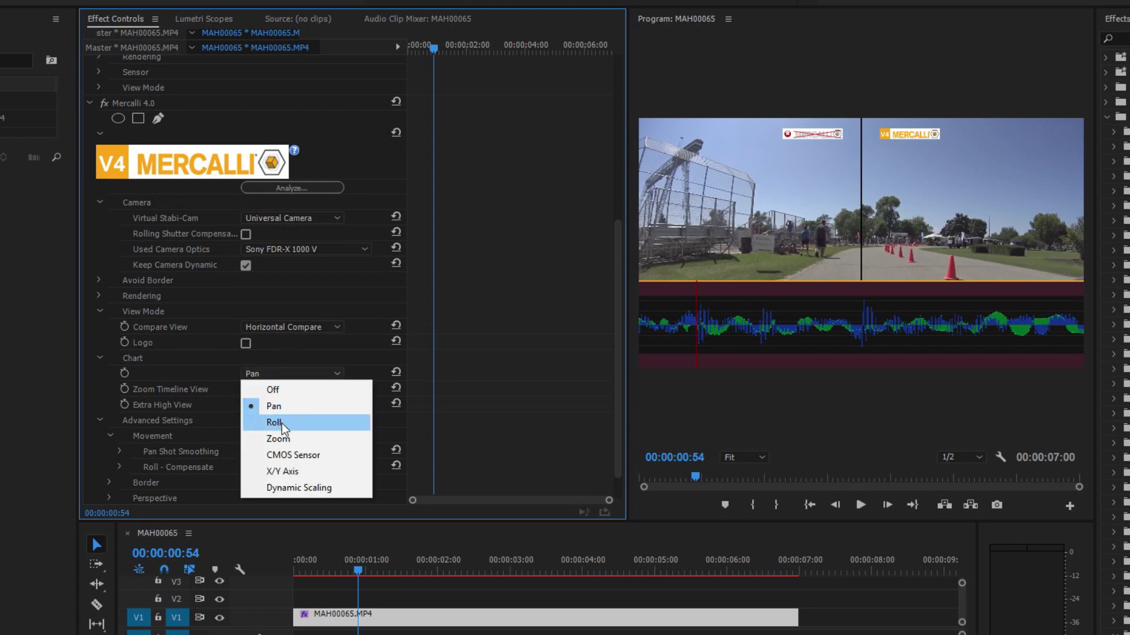
click(282, 423)
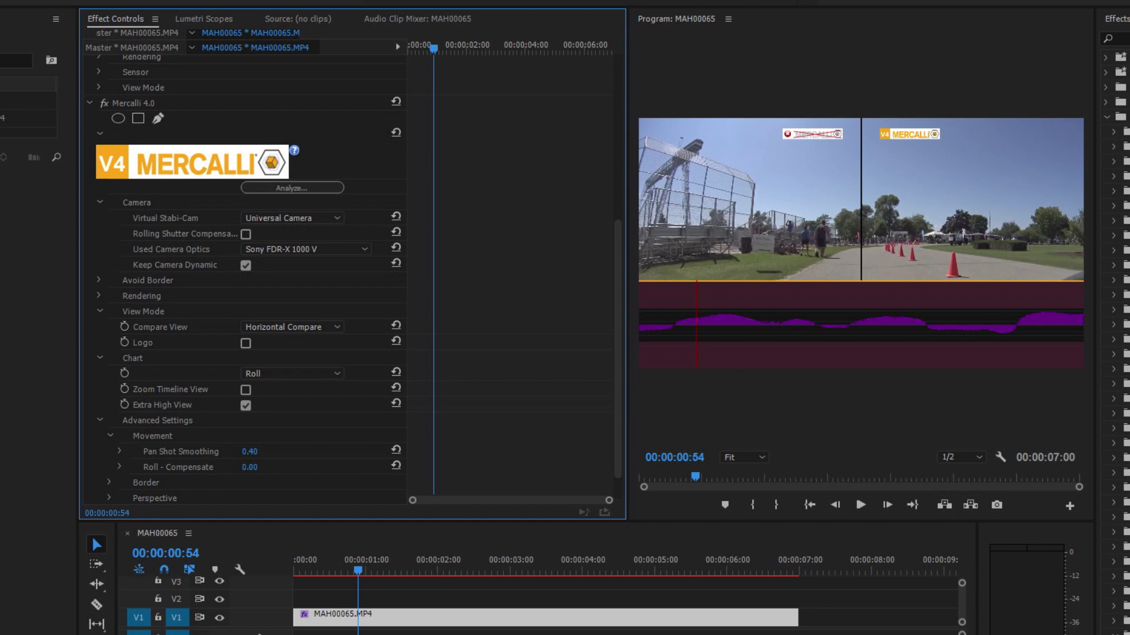
mouse_move(250, 467)
mouse_down()
mouse_move(226, 467)
mouse_move(274, 467)
mouse_move(256, 467)
mouse_up()
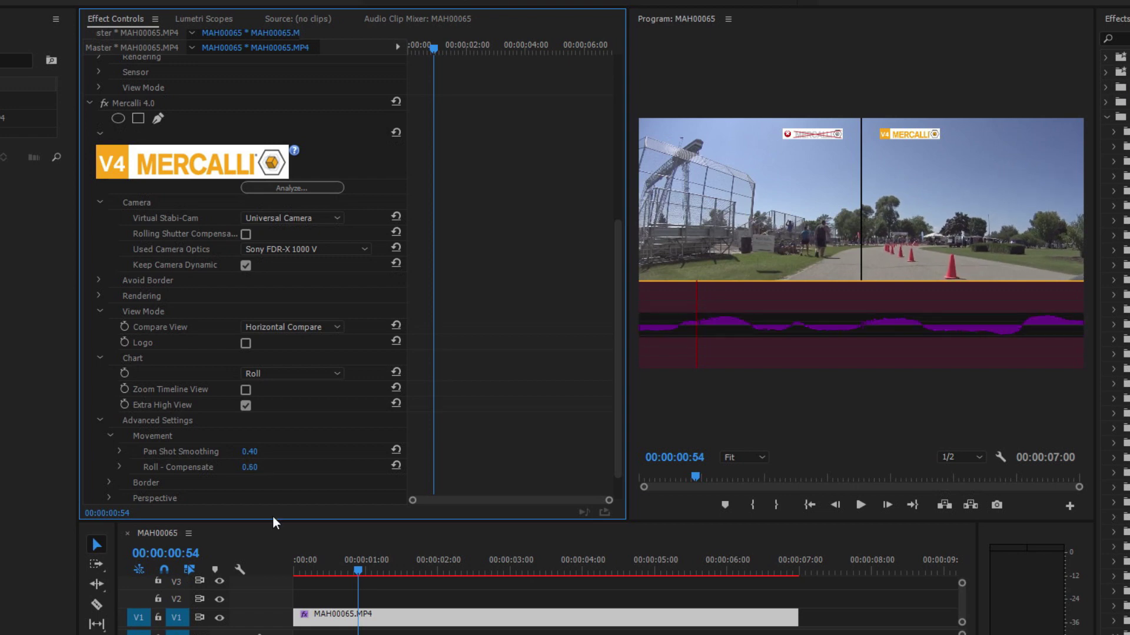
Step: Switch the chart back to Pan and raise Pan Shot Smoothing to 0.51
click(263, 374)
click(277, 407)
click(118, 451)
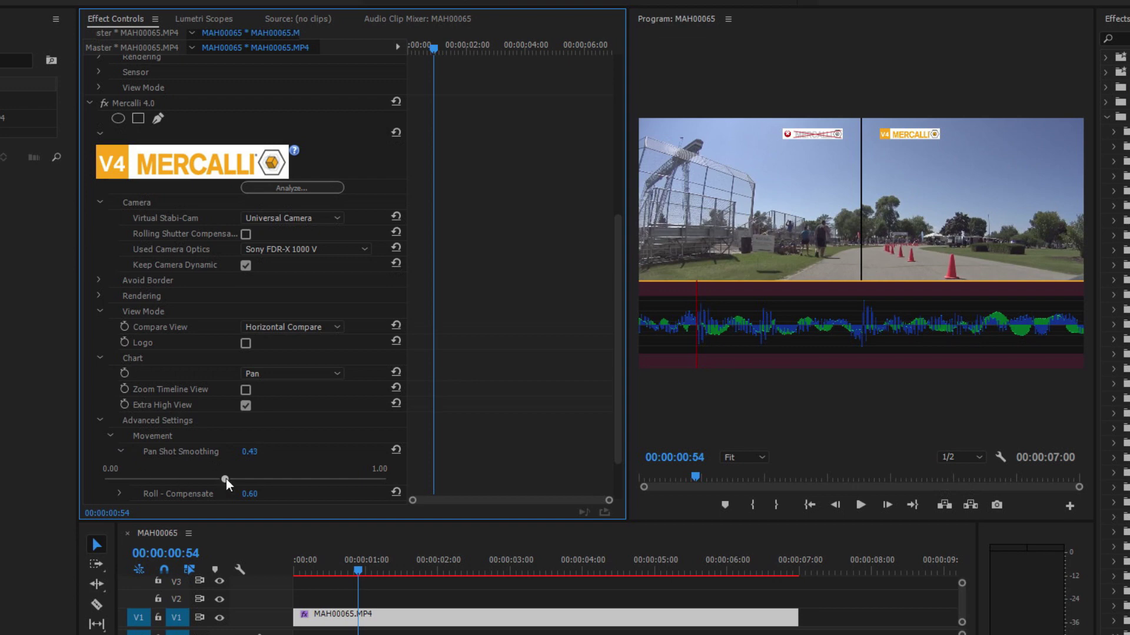
mouse_move(242, 475)
mouse_down()
mouse_move(252, 473)
mouse_move(155, 482)
mouse_move(246, 479)
mouse_up()
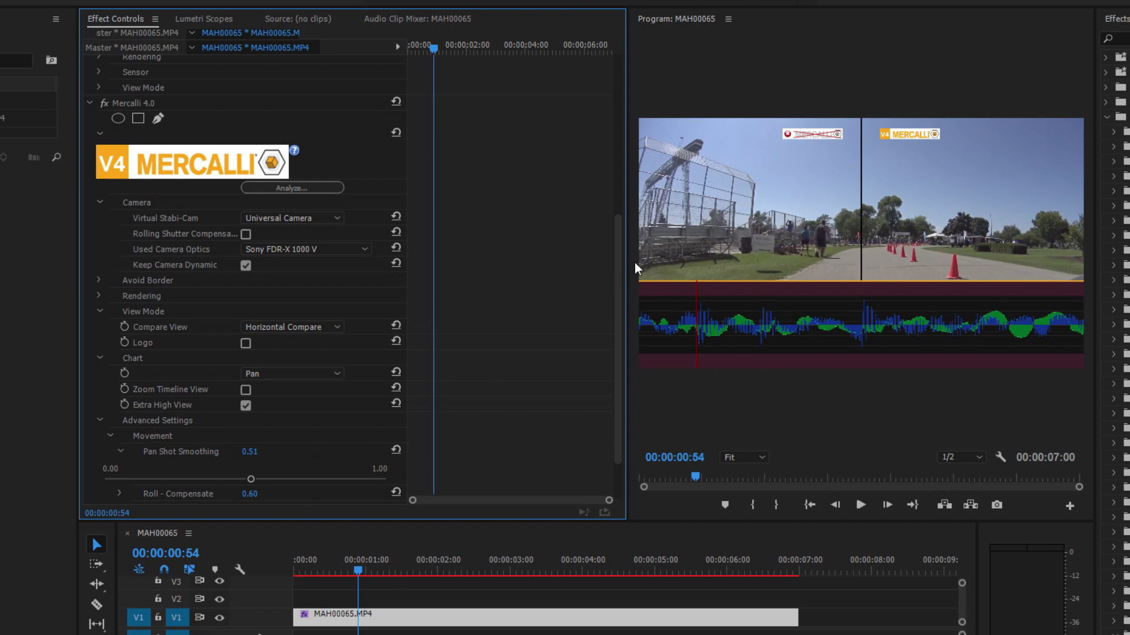
scroll(617, 260, down, 2)
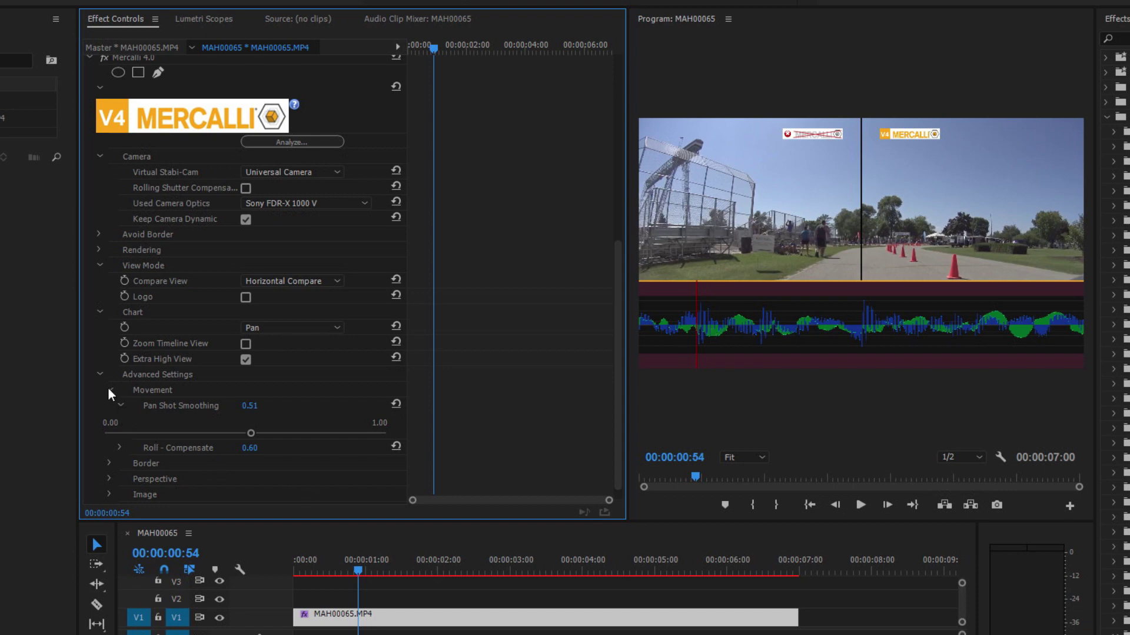
Step: Set Mercalli's Chart to Off and collapse the Movement group
click(260, 327)
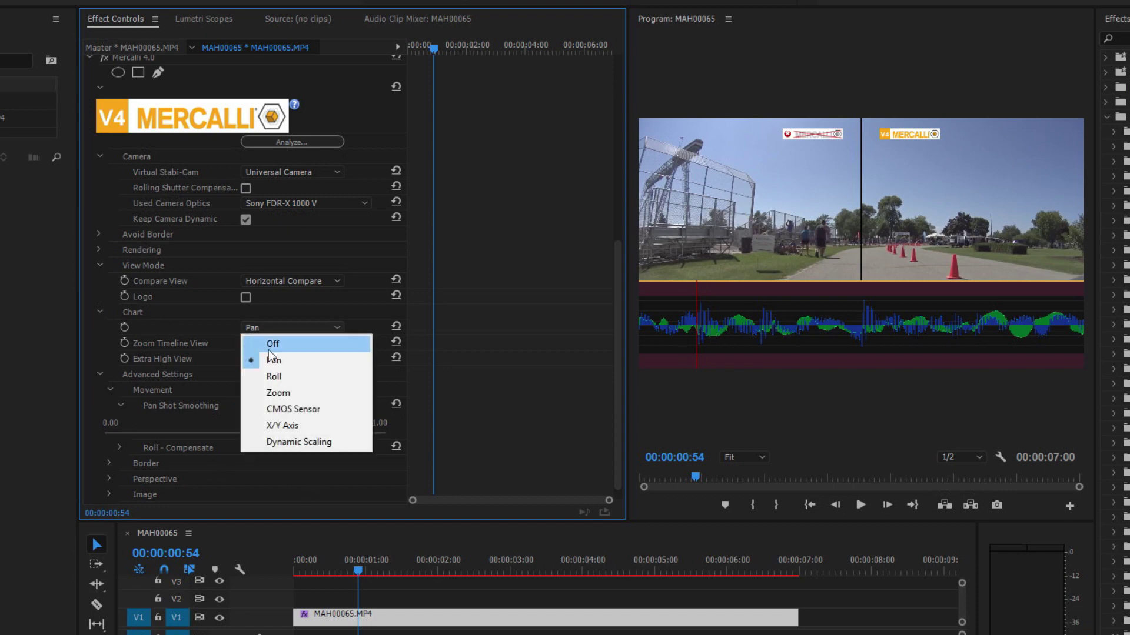
click(274, 345)
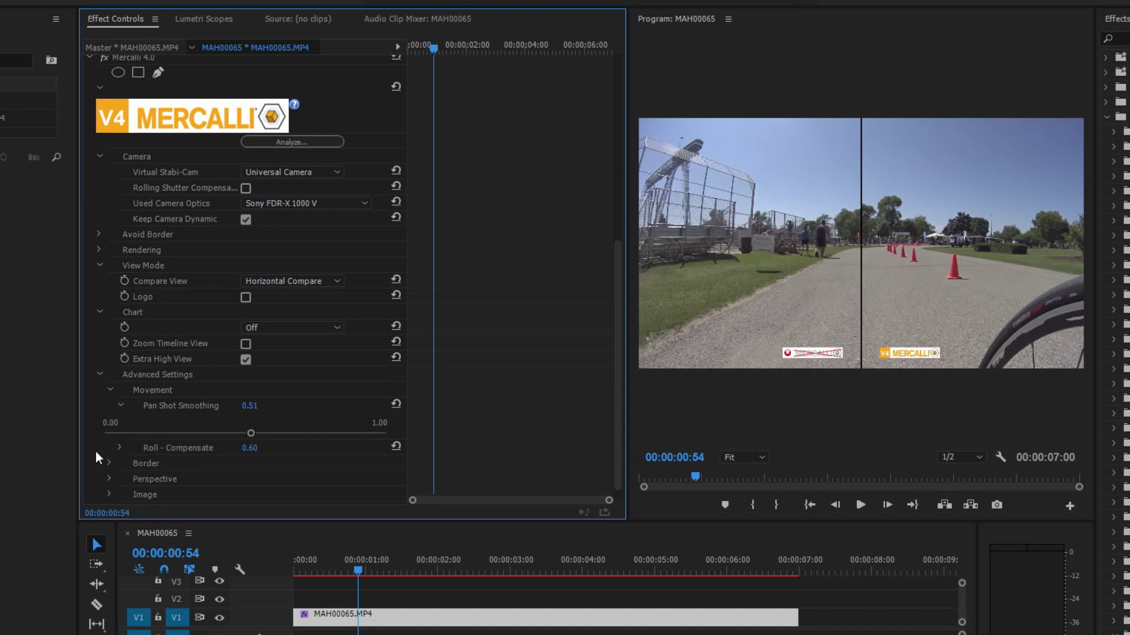
click(109, 390)
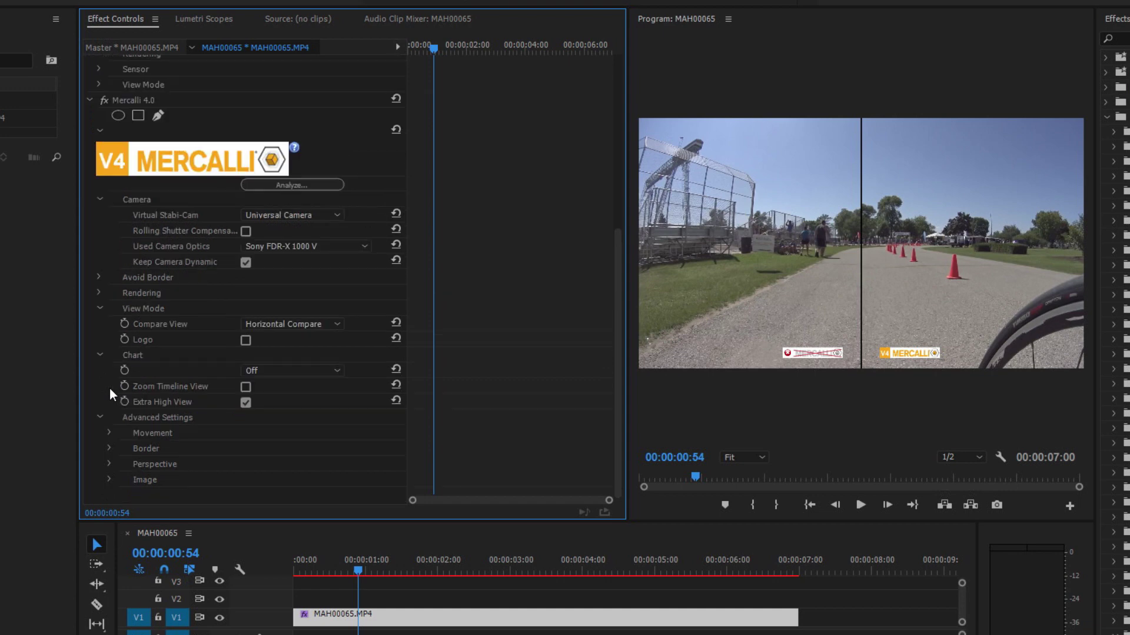
Step: Expand Border settings and keep Best Border mode with Video Color Filling on
click(108, 449)
scroll(221, 436, down, 2)
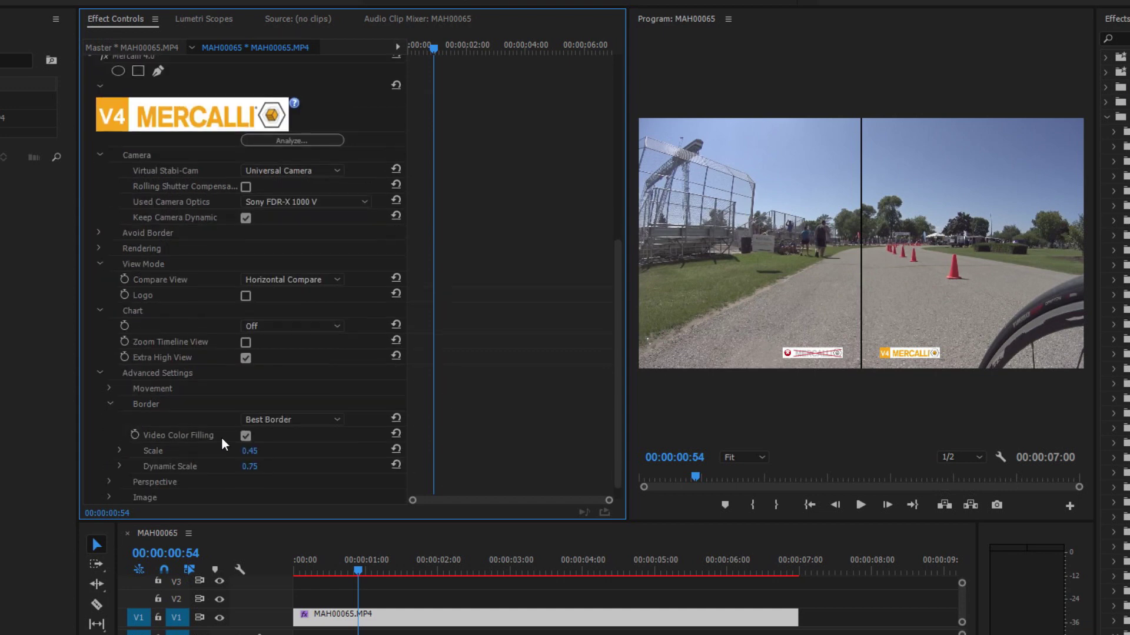
click(314, 419)
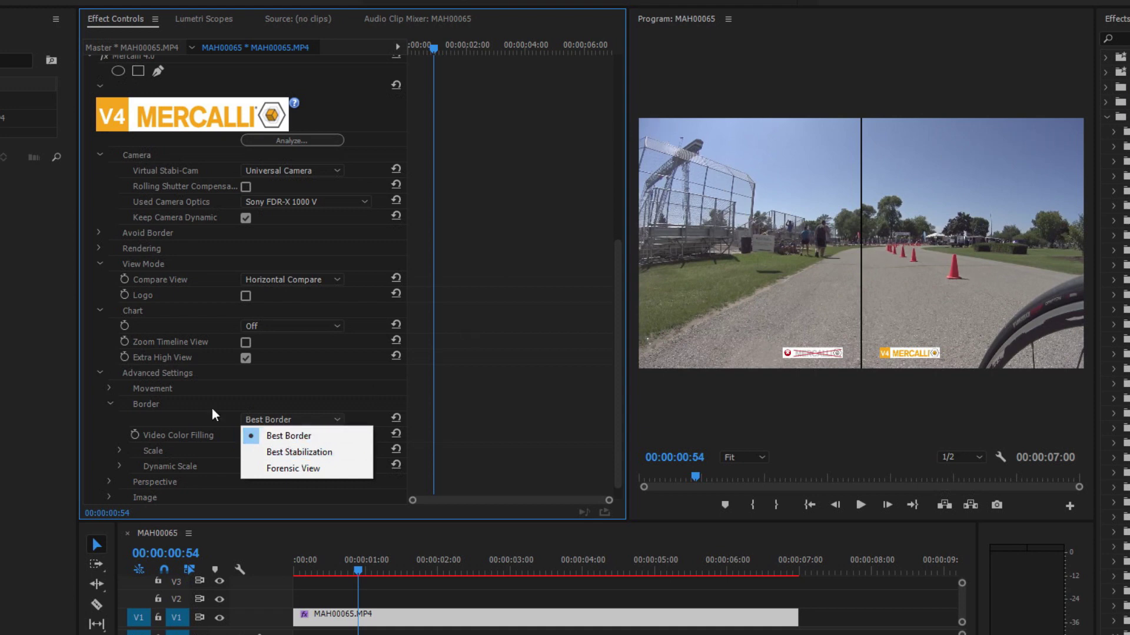
click(151, 423)
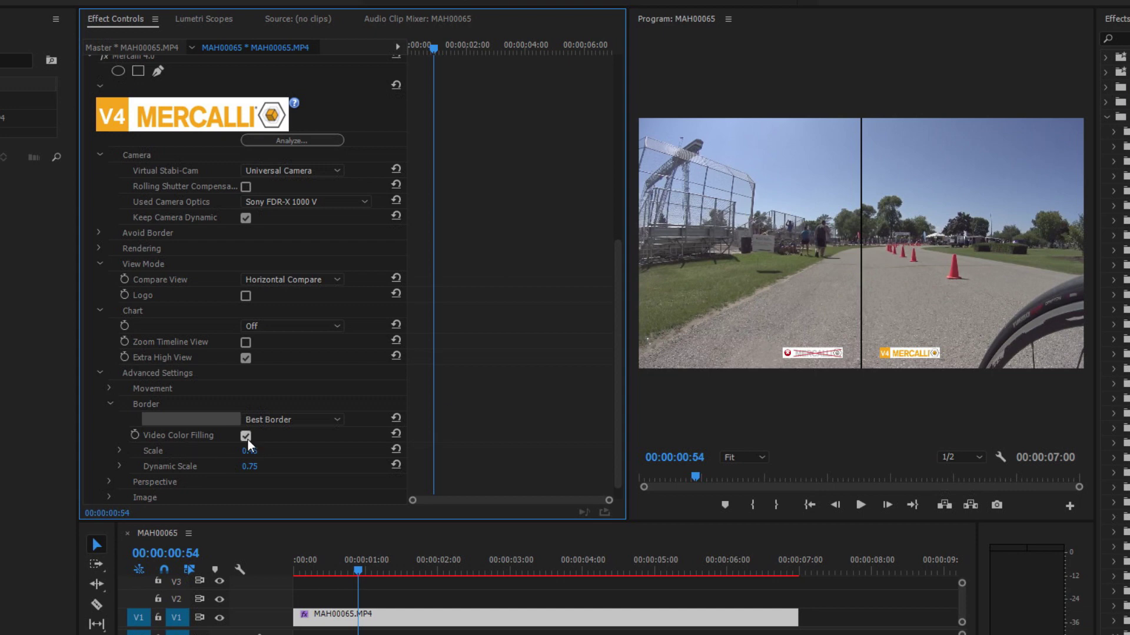
Step: Drag the border Scale from 0.45 down to 0.40, then reveal Dynamic Scale at 0.75
click(120, 451)
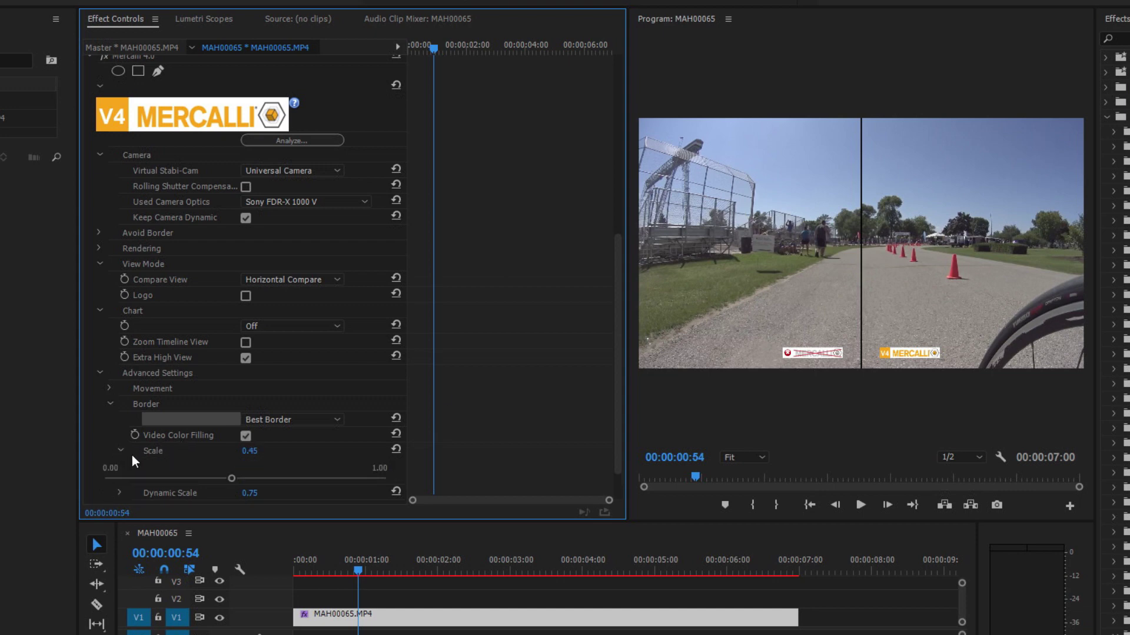
scroll(131, 461, down, 1)
scroll(619, 312, down, 1)
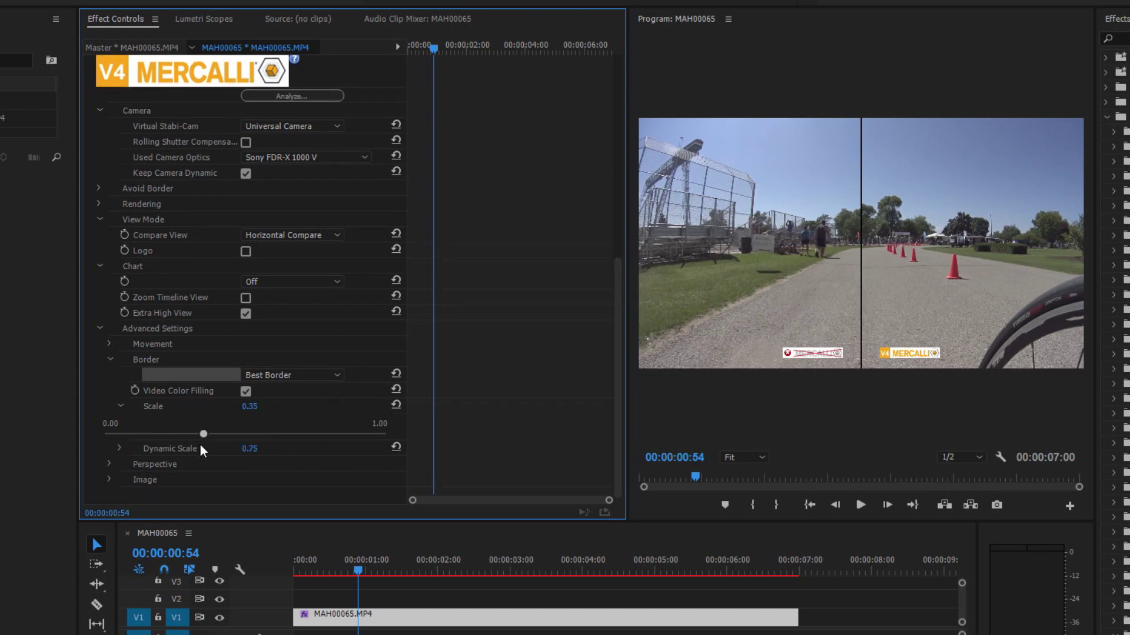
mouse_move(200, 446)
mouse_down()
mouse_move(119, 447)
mouse_move(219, 435)
mouse_up()
drag(328, 435, 362, 436)
drag(236, 448, 211, 445)
click(119, 448)
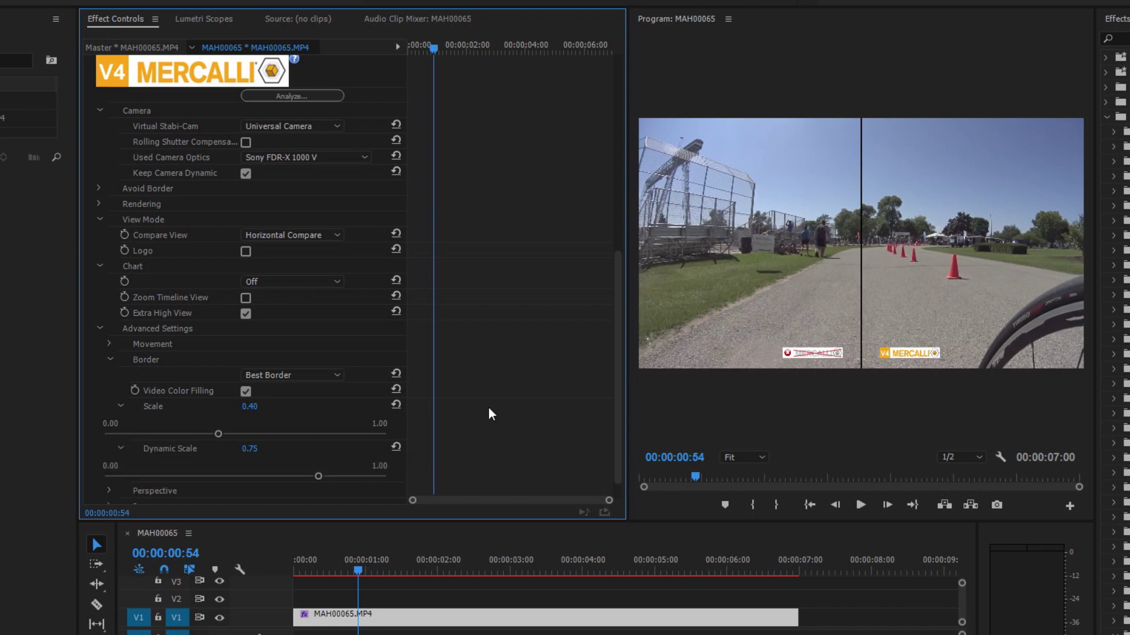
drag(619, 316, 620, 324)
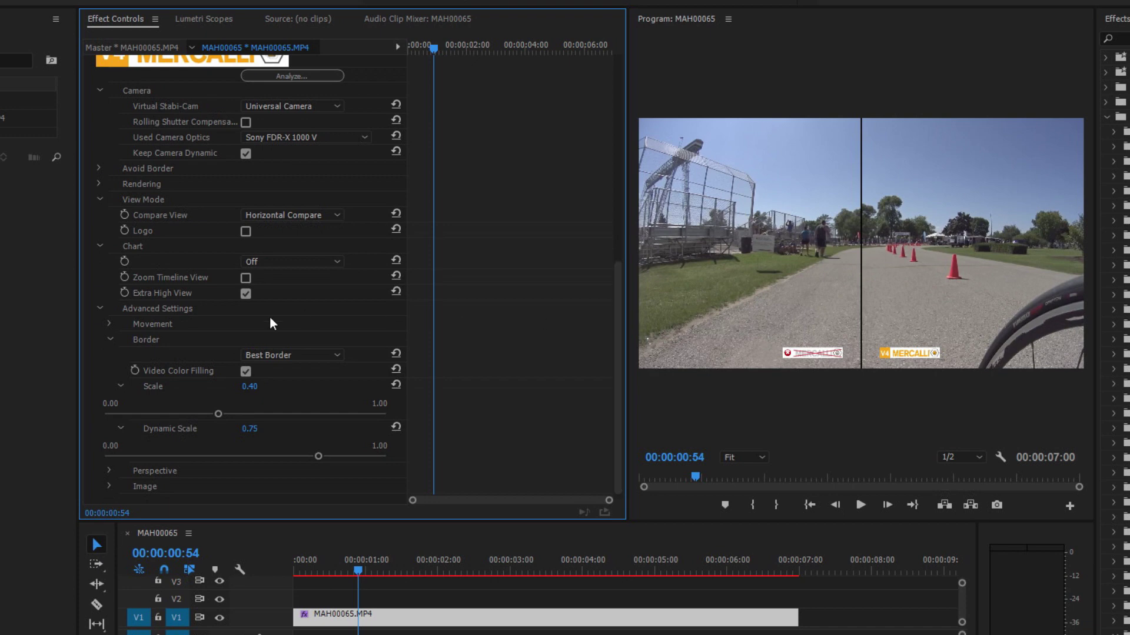
click(288, 260)
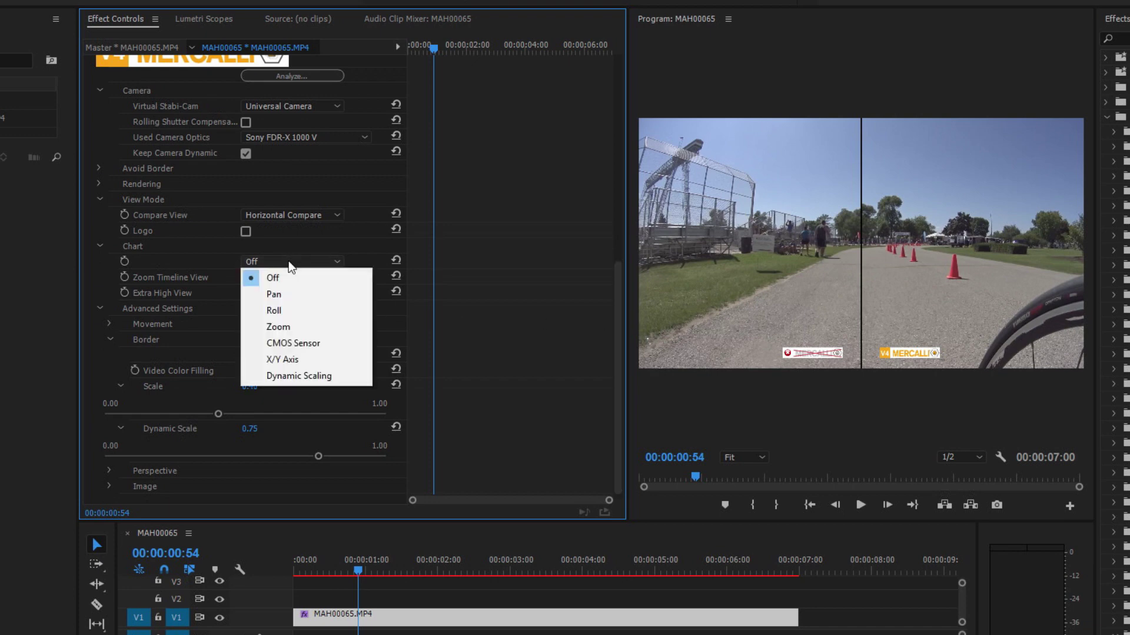
click(297, 374)
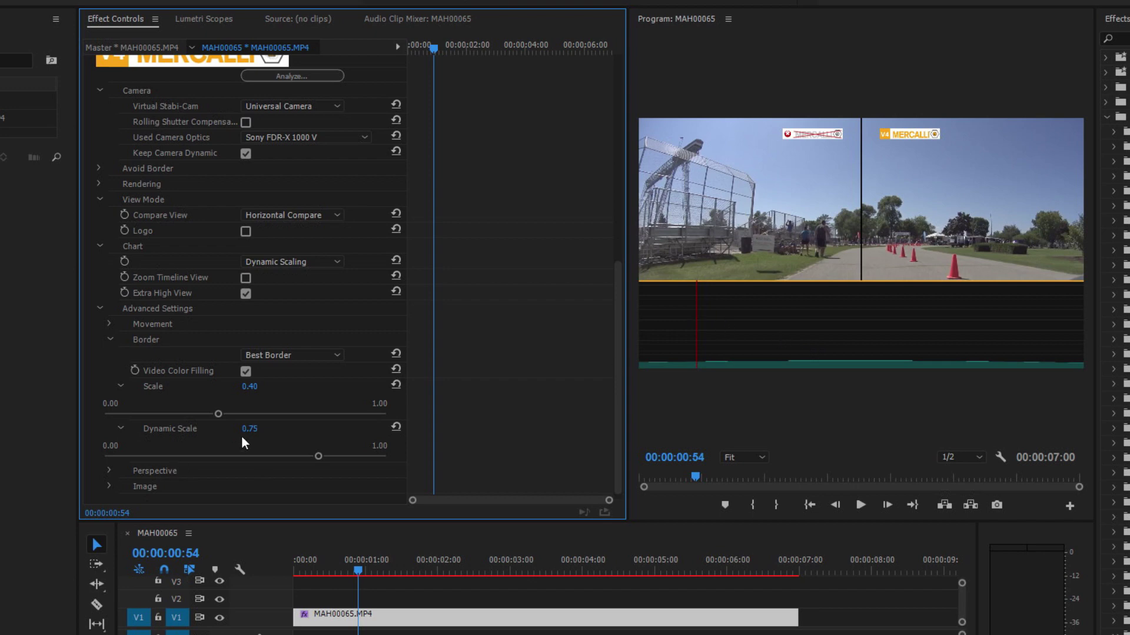
click(287, 260)
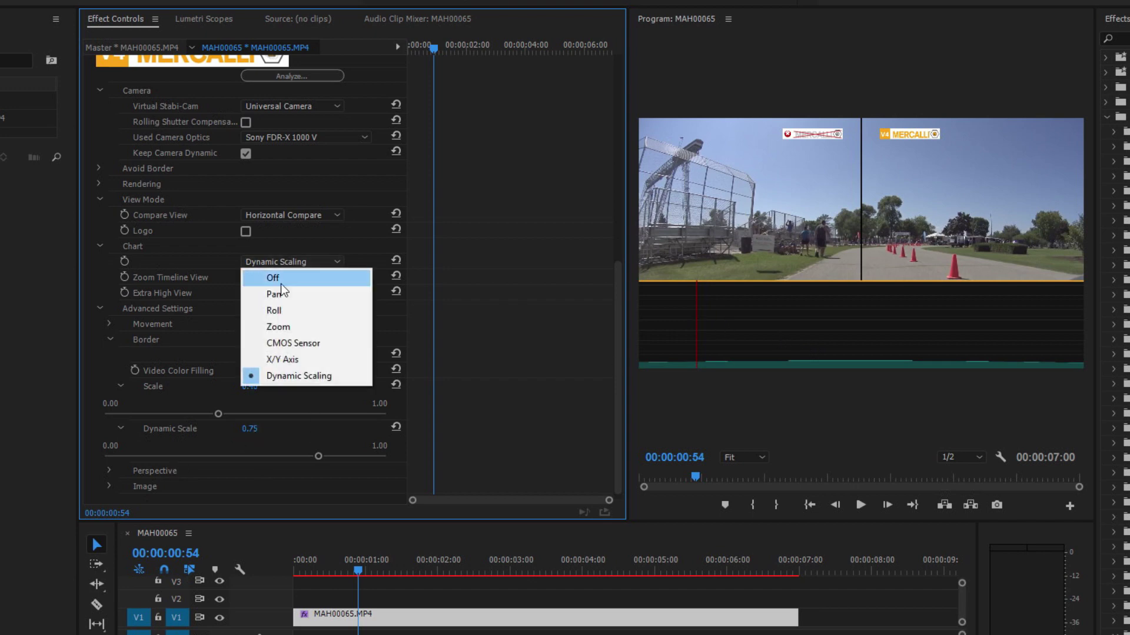
click(284, 276)
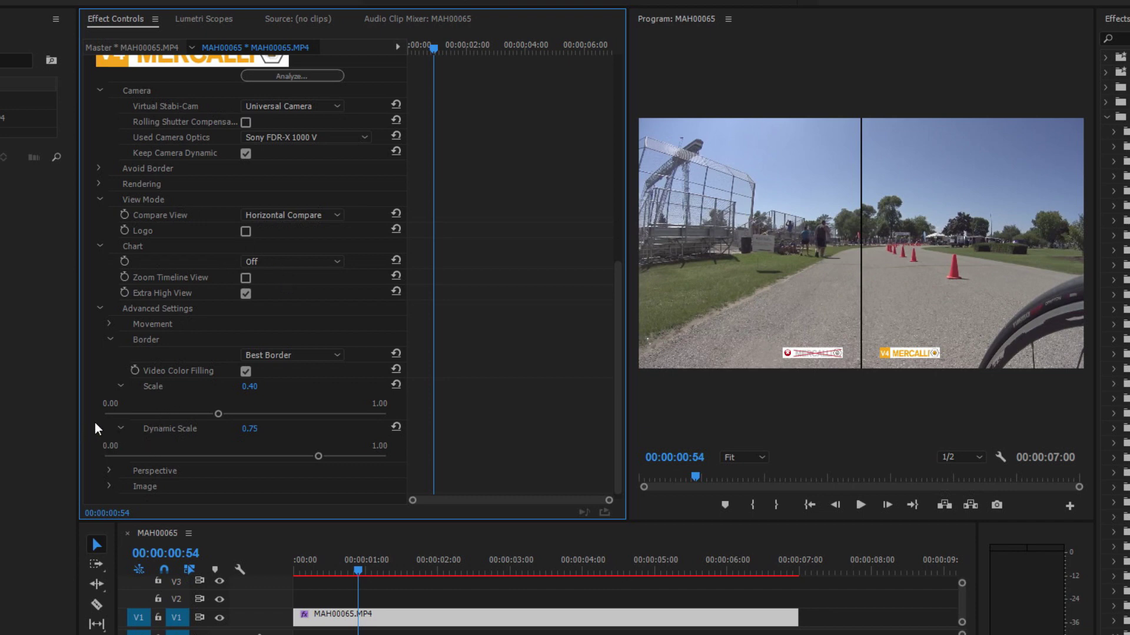
scroll(94, 422, down, 1)
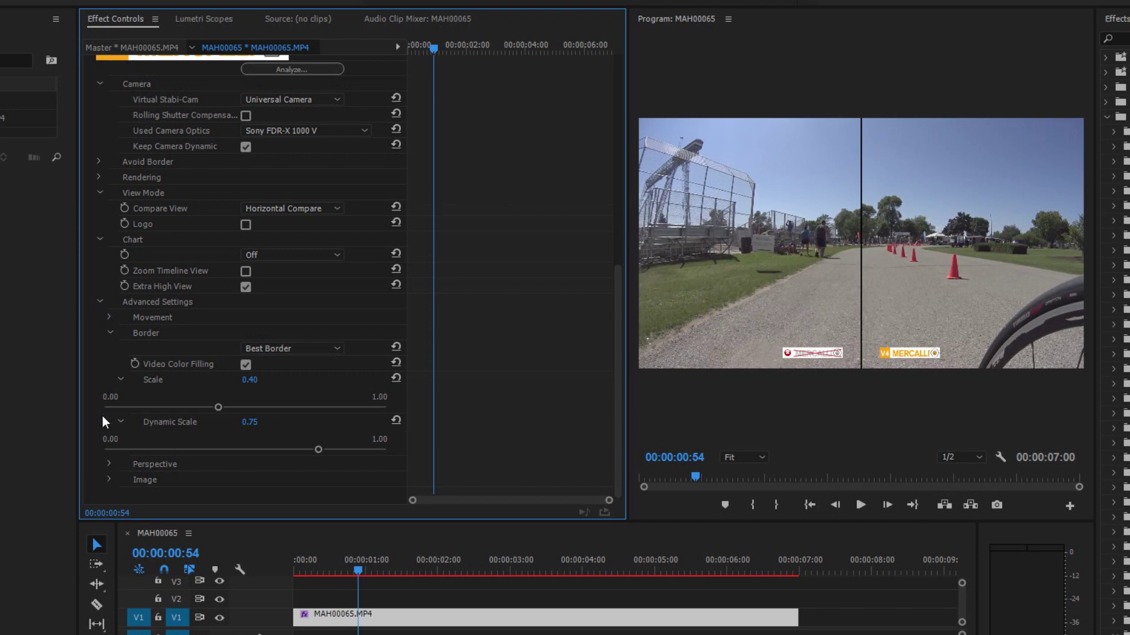
Step: Collapse Border, expand Perspective, and set the chart to X/Y Axis
click(110, 334)
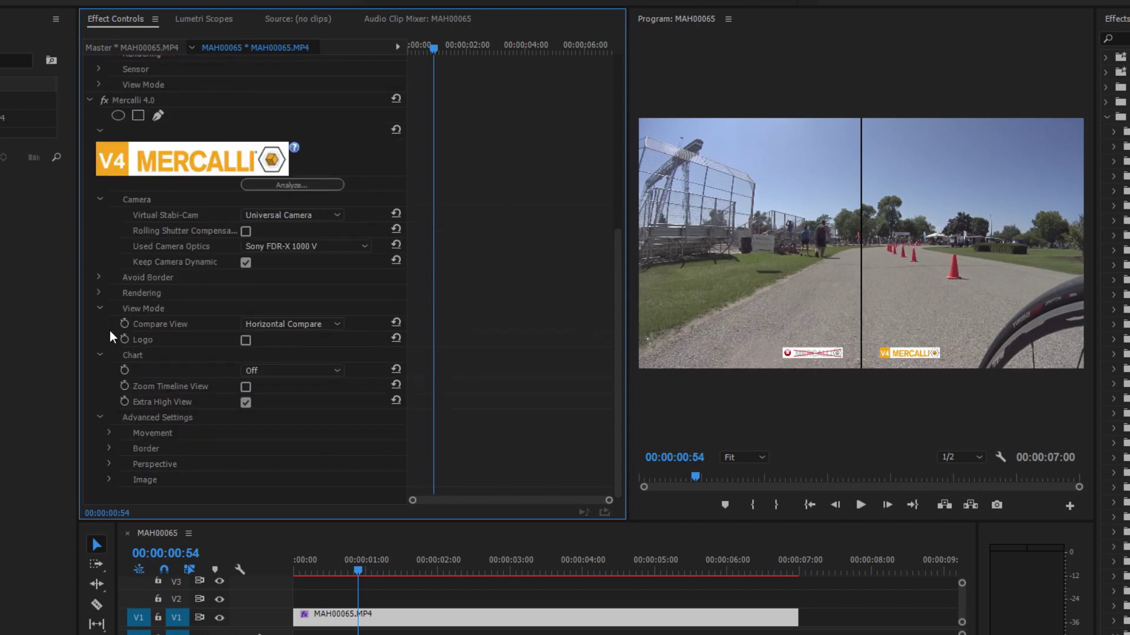
click(109, 467)
scroll(118, 469, down, 3)
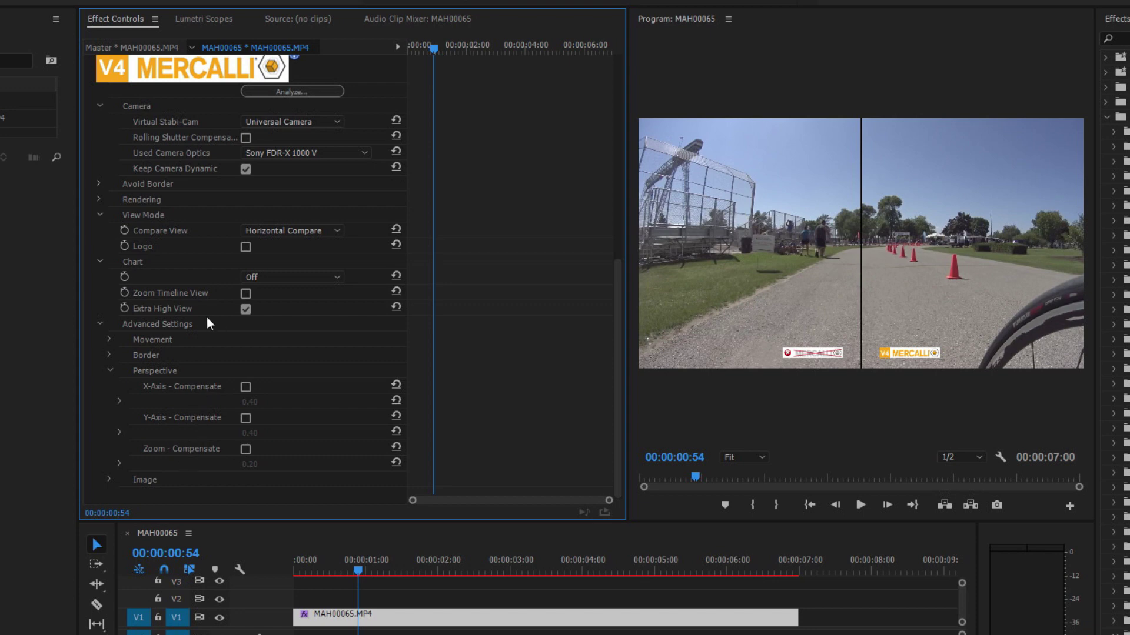
click(253, 277)
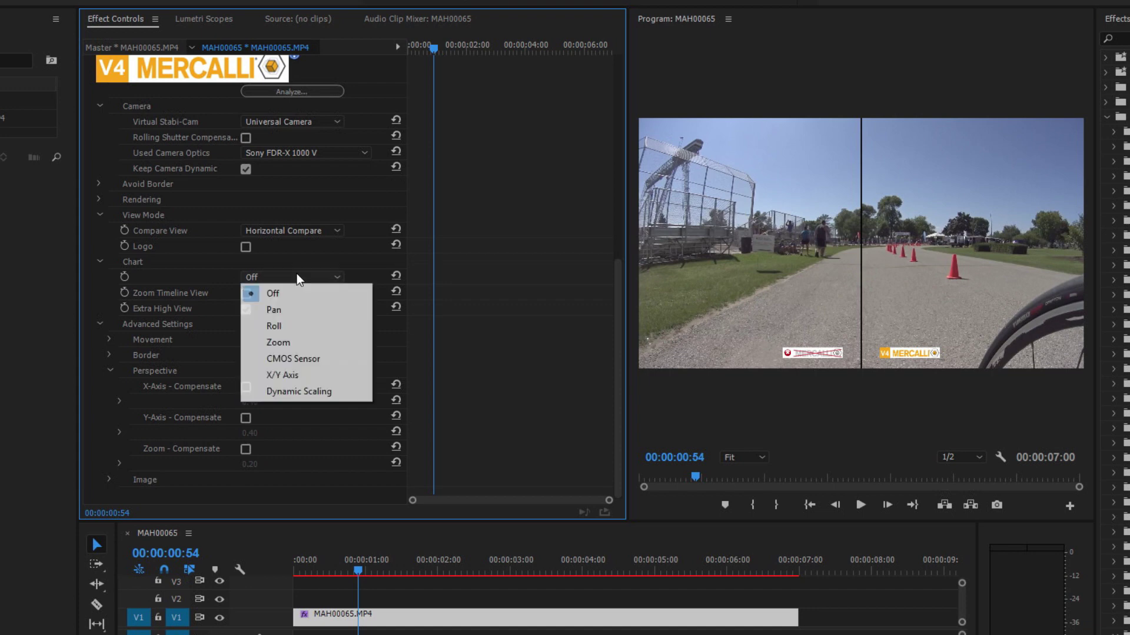
click(282, 375)
Step: Enable X-Axis Compensate at 0.60, then collapse Perspective
click(246, 388)
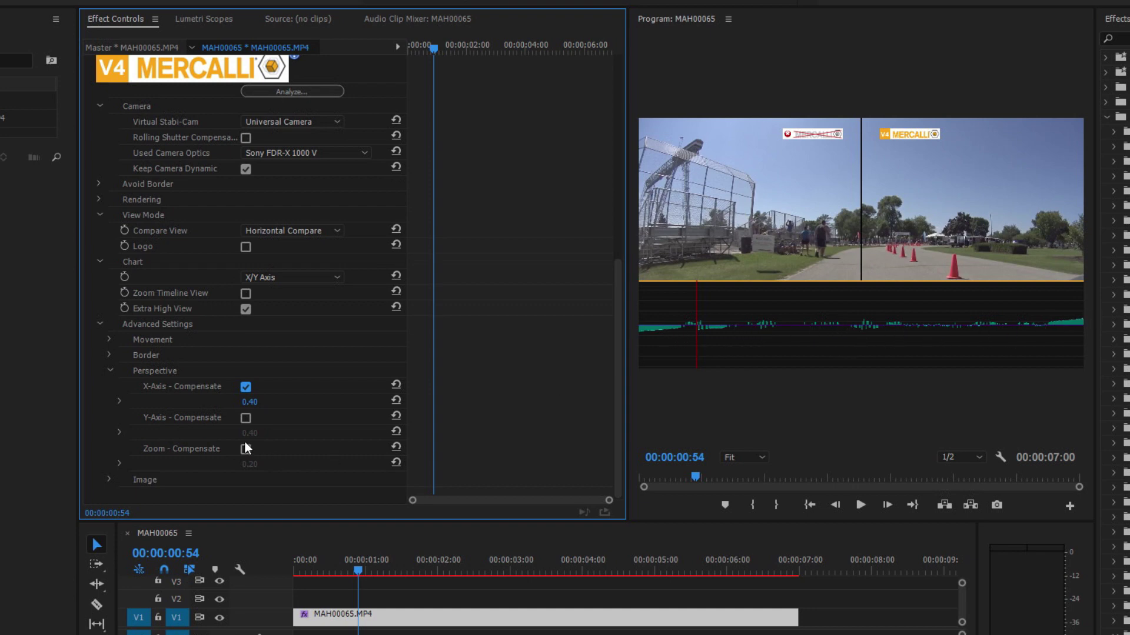
click(120, 402)
drag(218, 430, 274, 433)
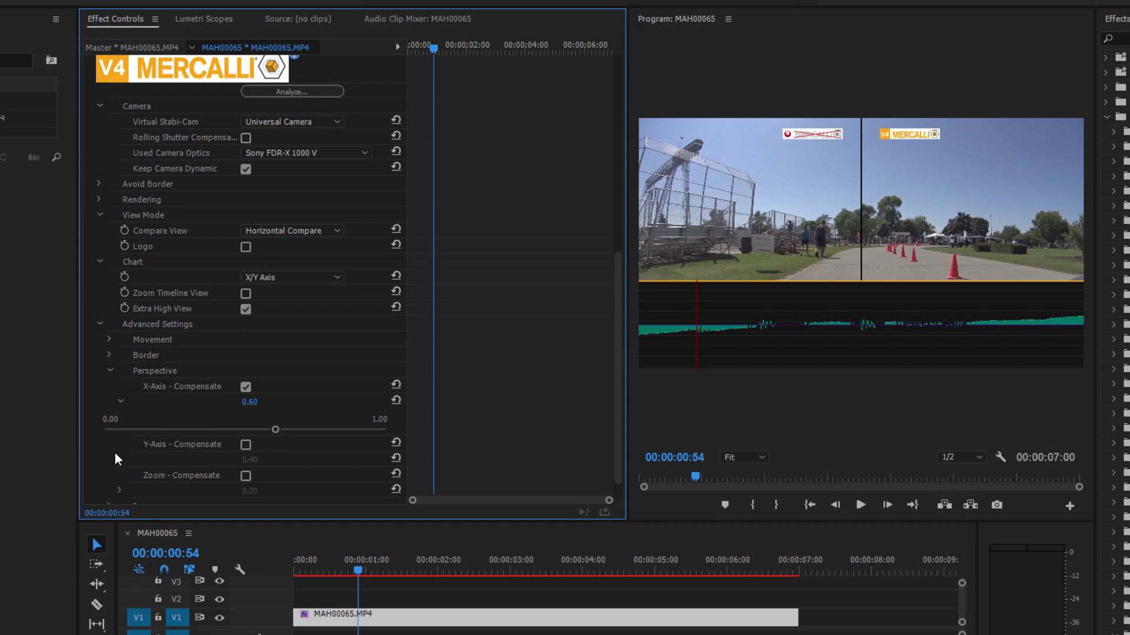
click(110, 372)
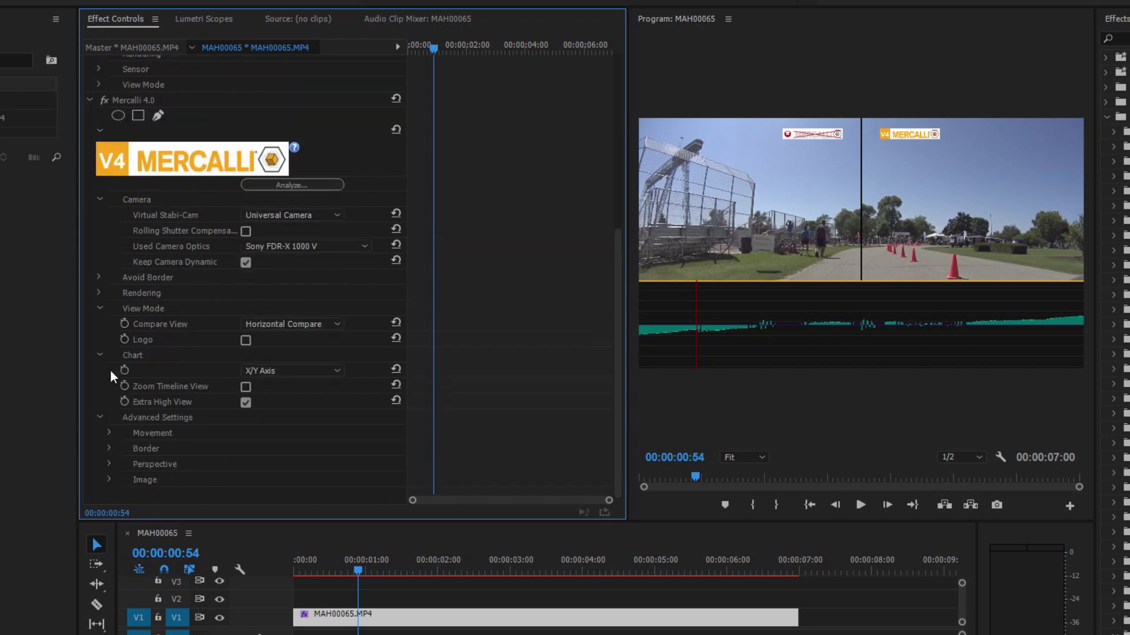
Step: Expand Image settings, trial Rotation and Scale, then reset them to 0.00 and 1.00
click(109, 479)
scroll(223, 447, down, 1)
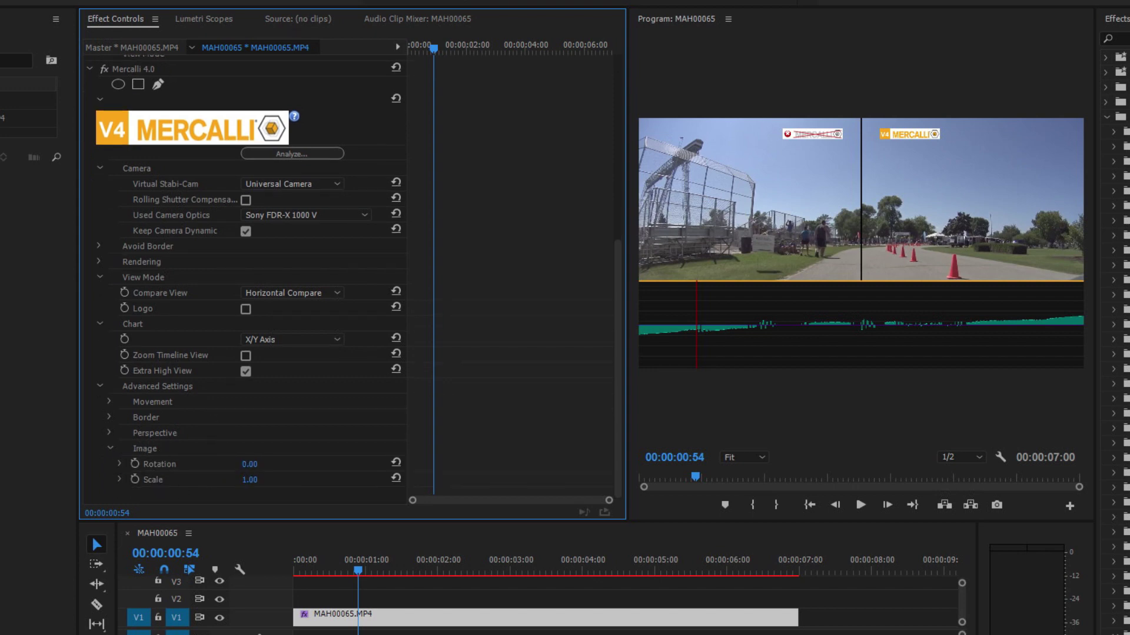
drag(251, 464, 235, 464)
click(397, 463)
drag(247, 486, 251, 483)
drag(250, 480, 156, 479)
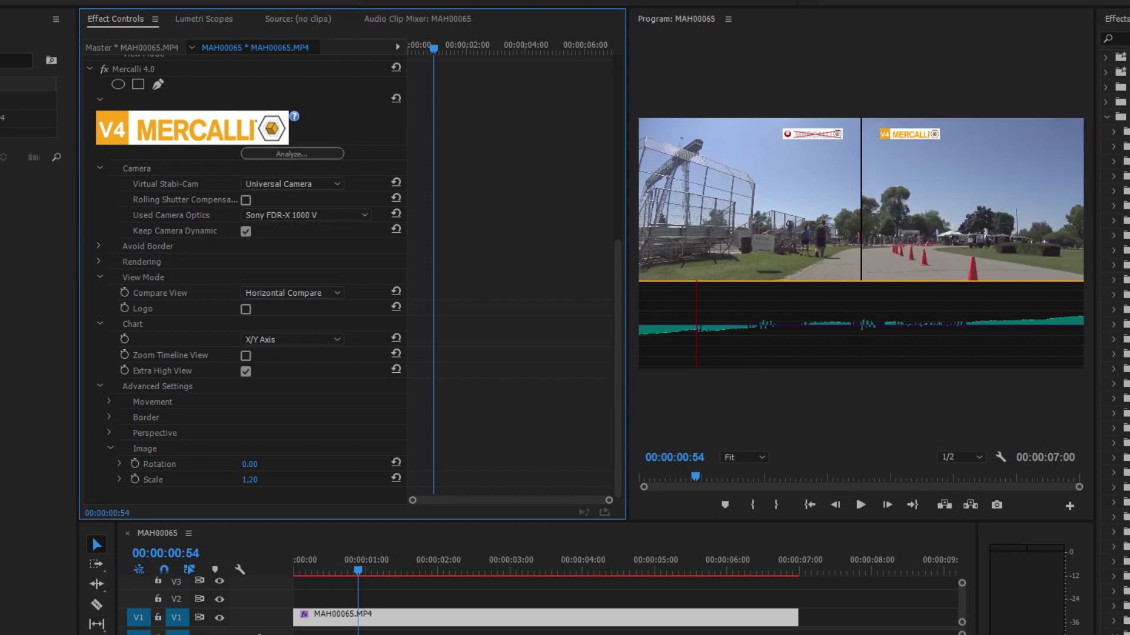
click(396, 478)
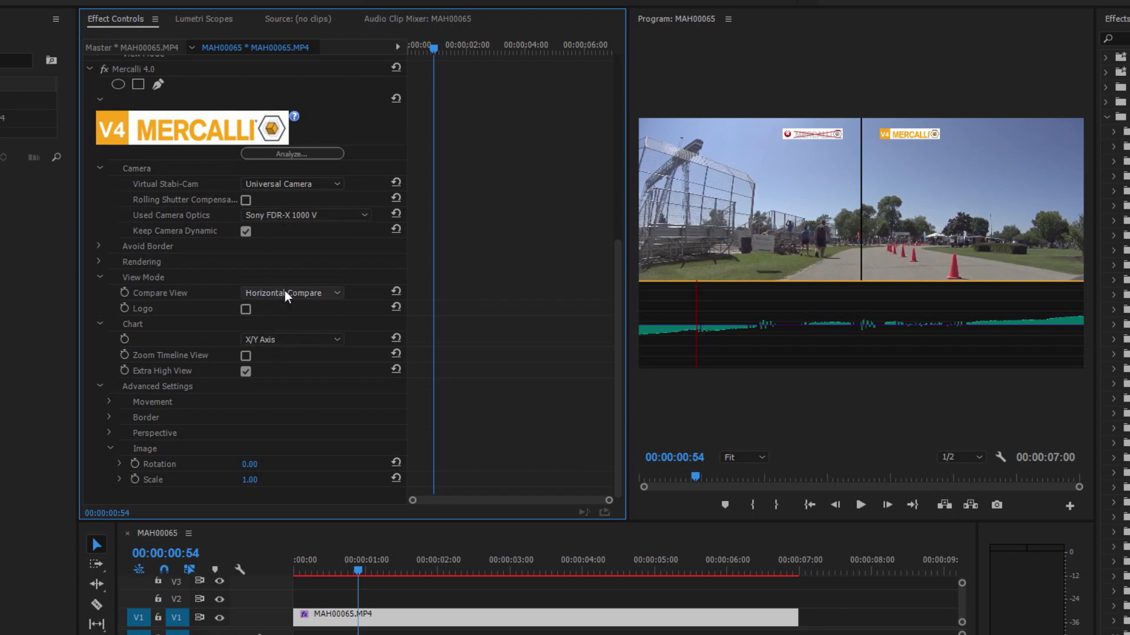
Step: Set the Mercalli Chart dropdown to Off
click(278, 342)
click(275, 356)
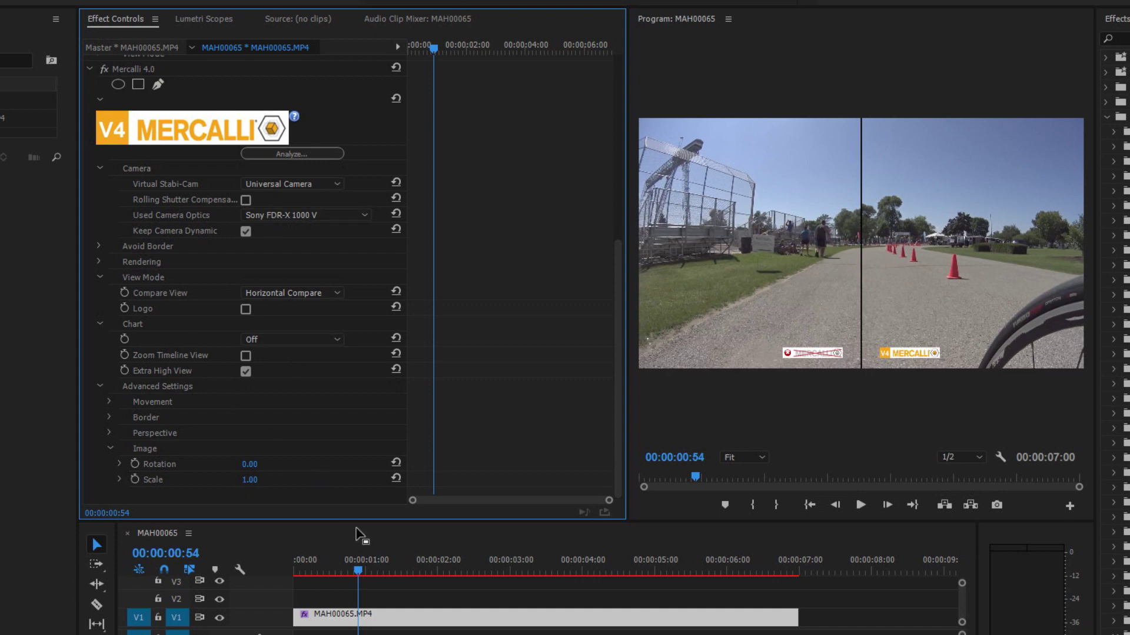
Step: Render the sequence previews and replay 'Bike Ride side by side' repeatedly from its start
key(Return)
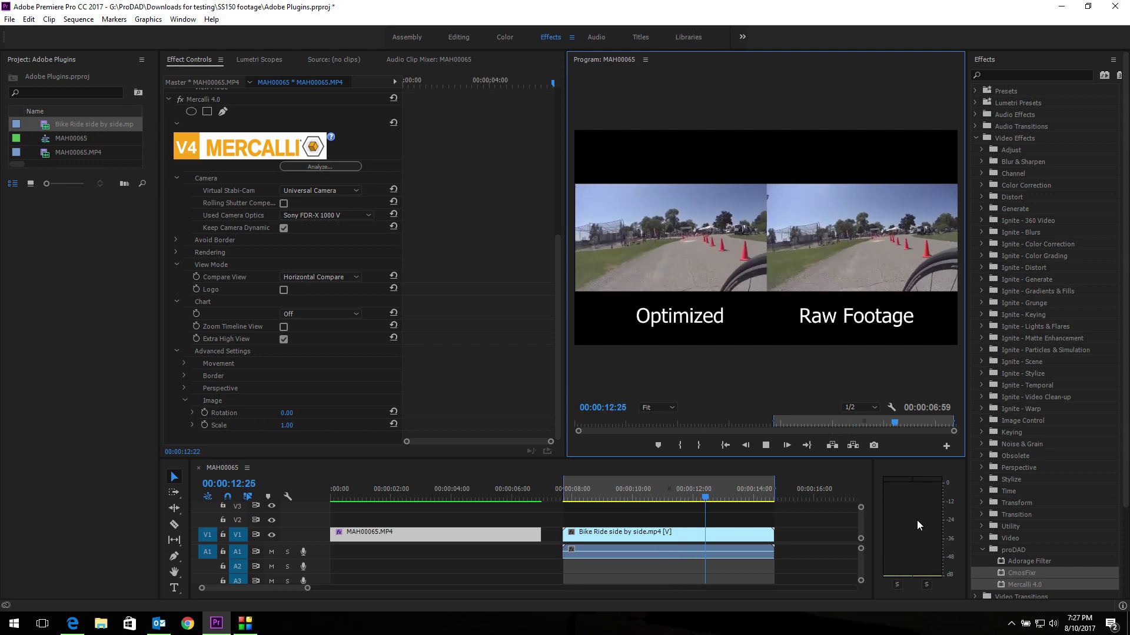
key(Up)
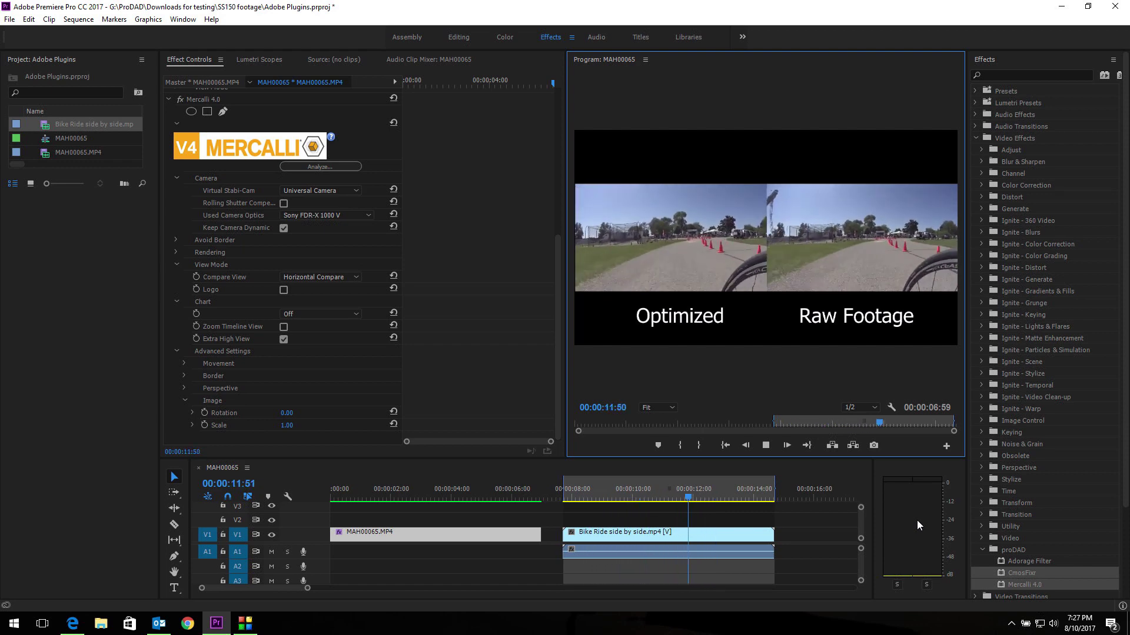
key(Up)
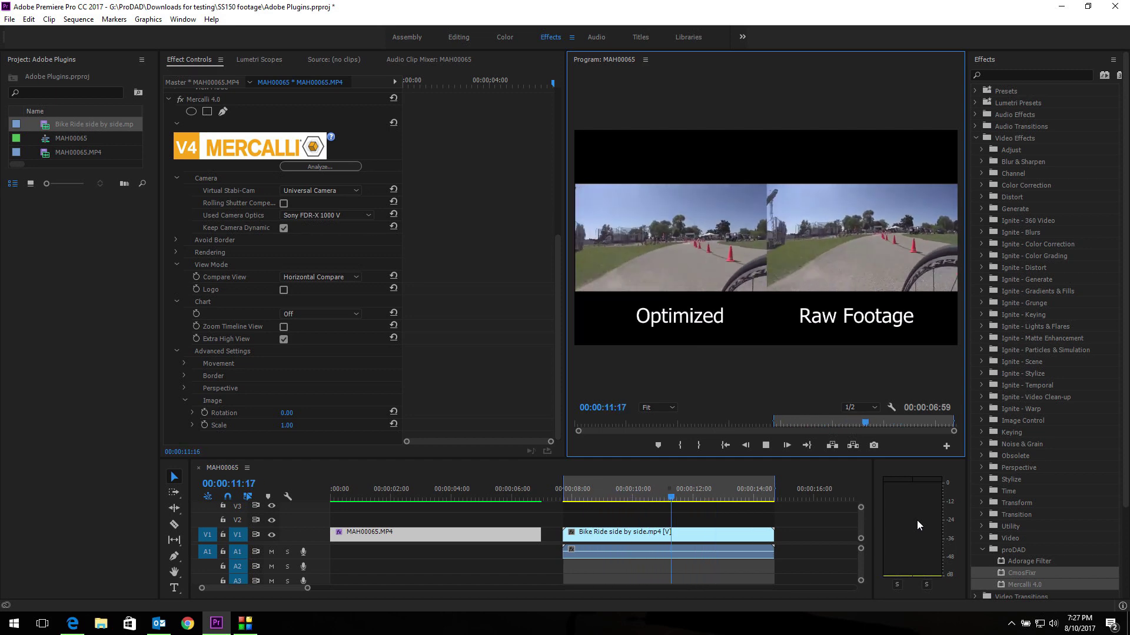
key(Up)
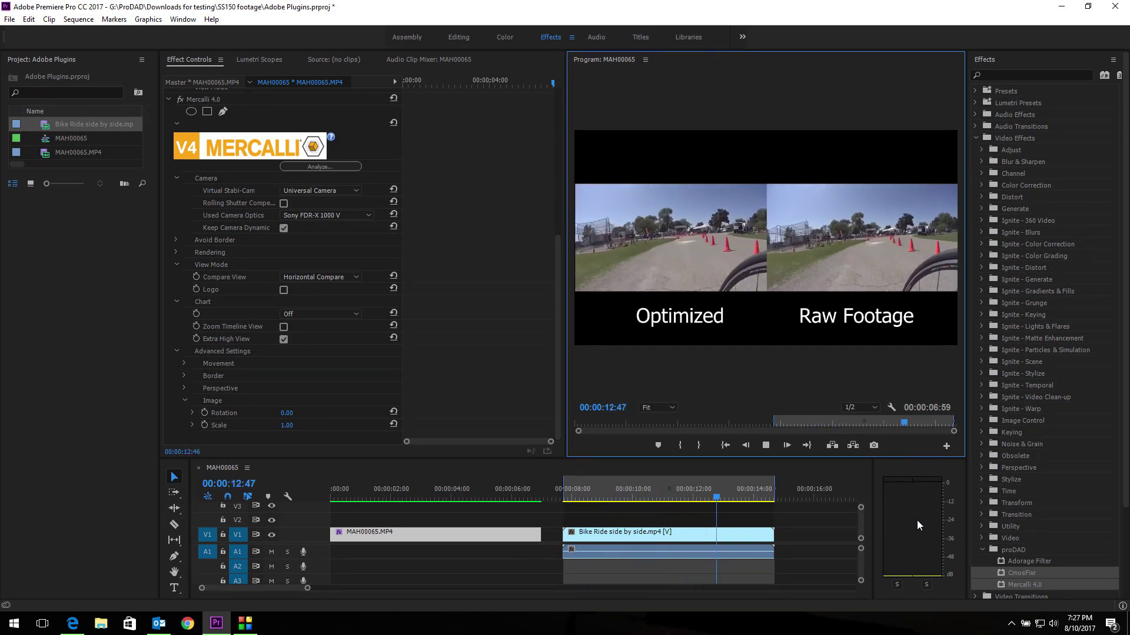
key(Up)
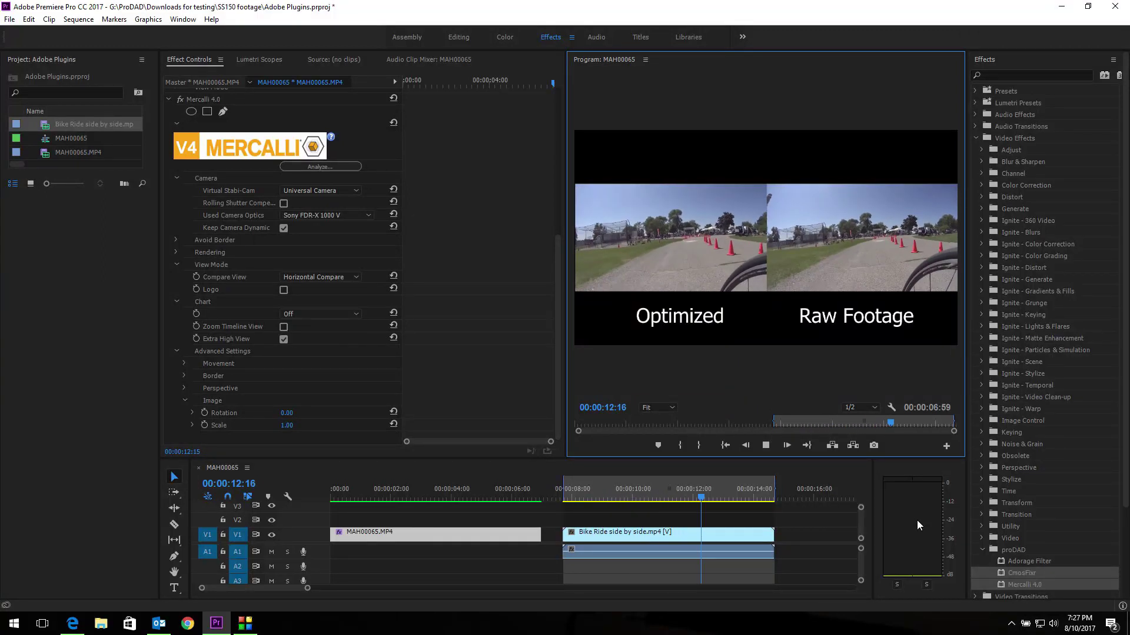
key(Up)
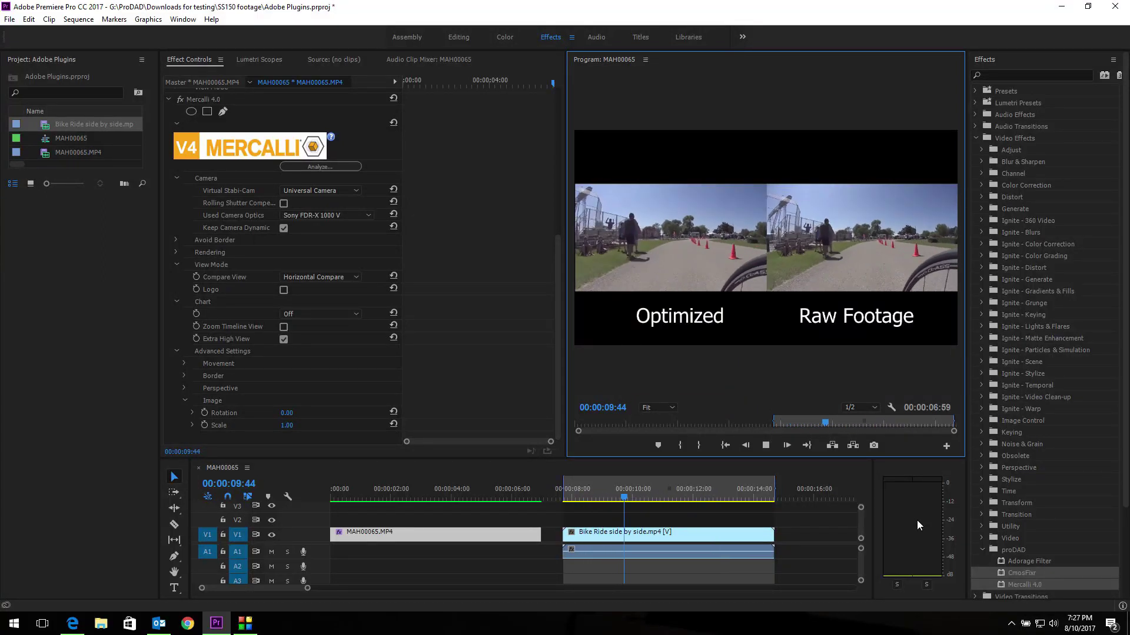